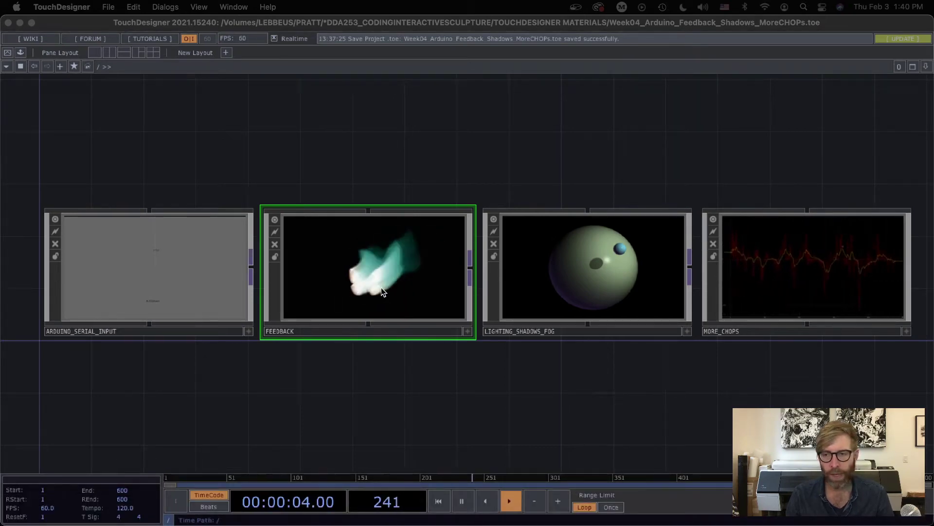
Step: Enter the FEEDBACK component's network and bring its operator chain into view
scroll(380, 288, "up", 1)
scroll(378, 287, "up", 2)
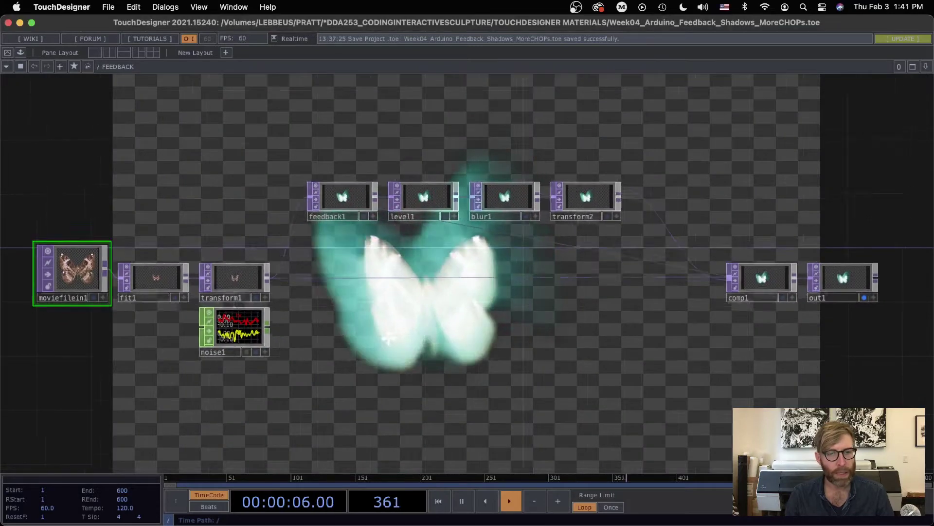
left_click_drag(424, 335, 407, 319)
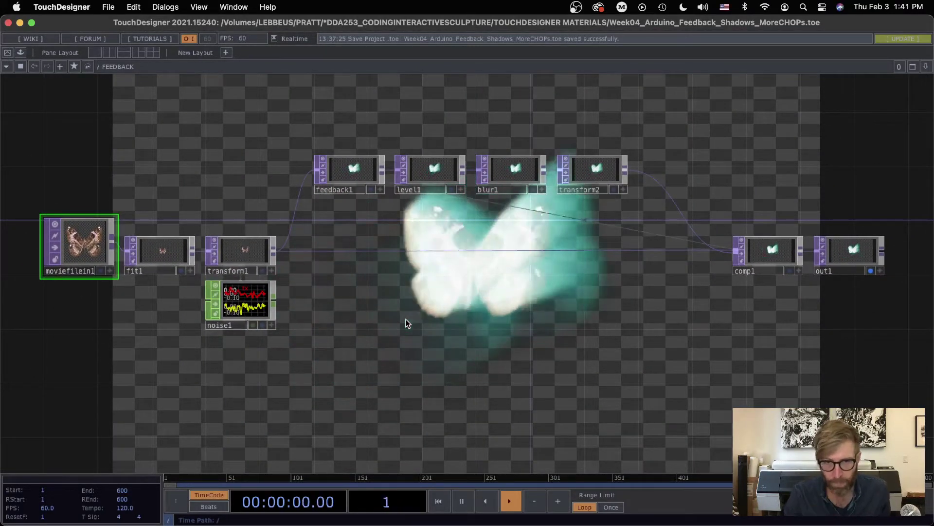
left_click_drag(477, 318, 582, 317)
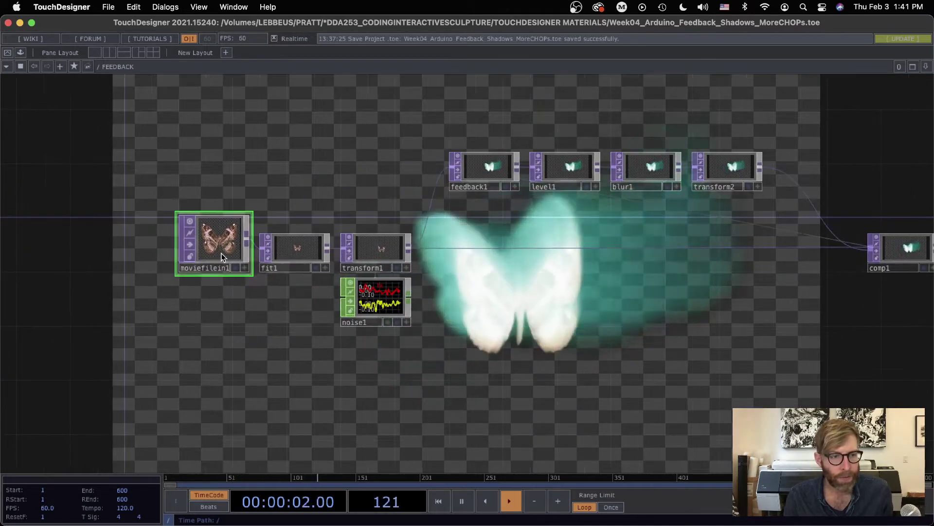
Step: View the node information of the fit1 operator
scroll(304, 247, "up", 4)
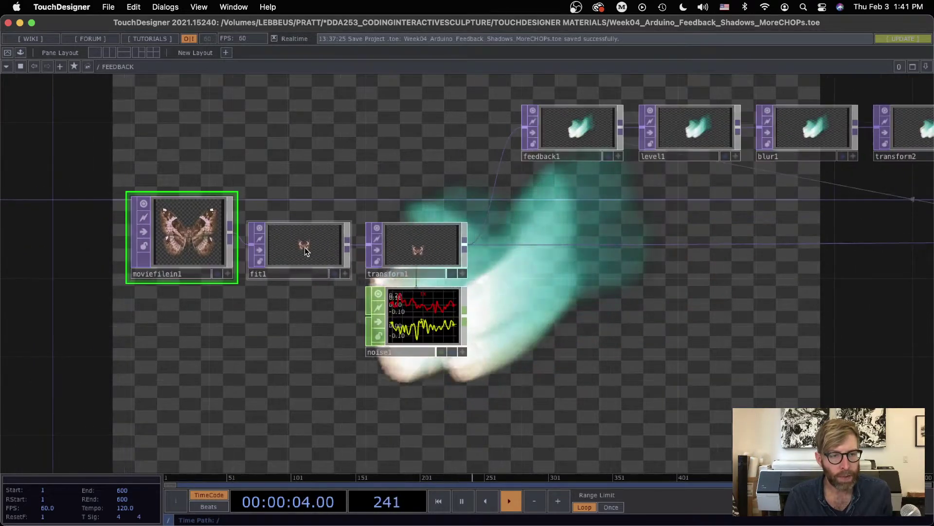
middle_click(298, 246)
middle_click(298, 247)
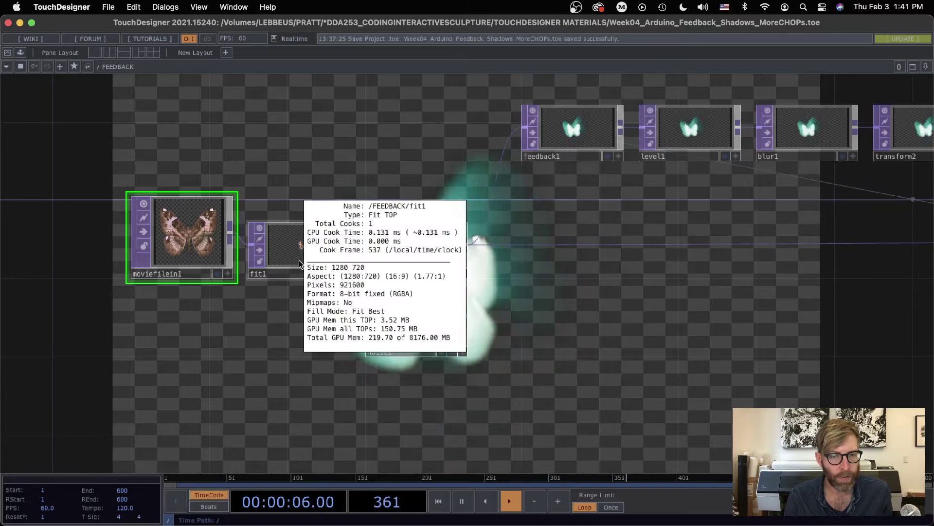
Step: Inspect the noise1 channels and transform1's Translate parameters, then hide the parameters again
left_click(425, 259)
scroll(425, 258, "up", 4)
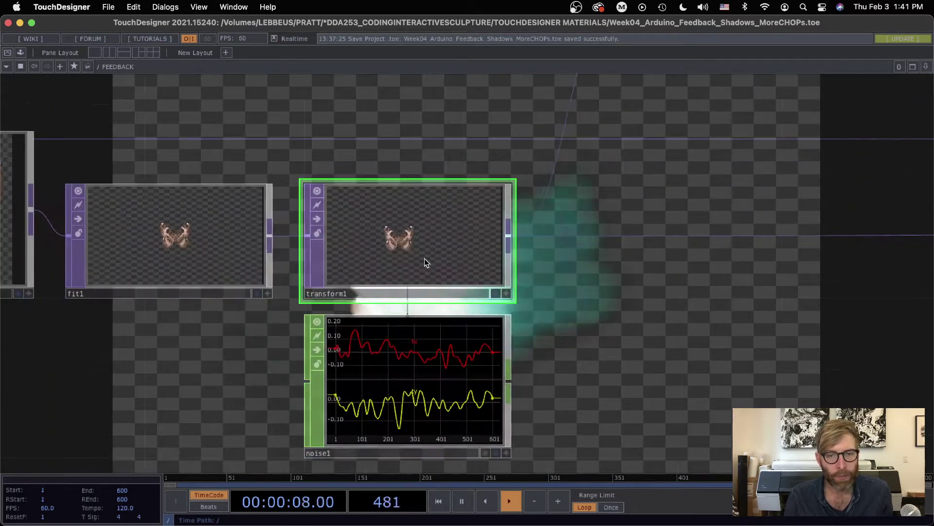
left_click_drag(460, 338, 388, 308)
left_click(317, 385)
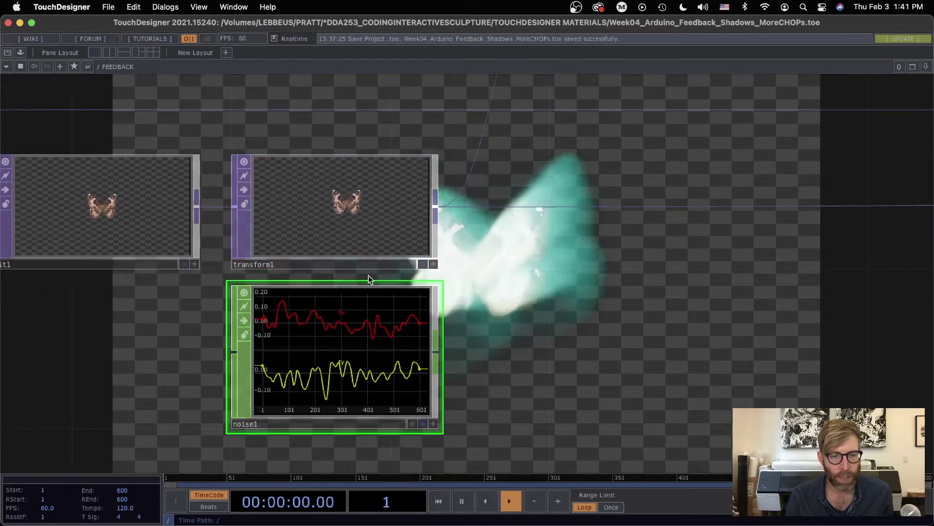
left_click(337, 207)
key("p")
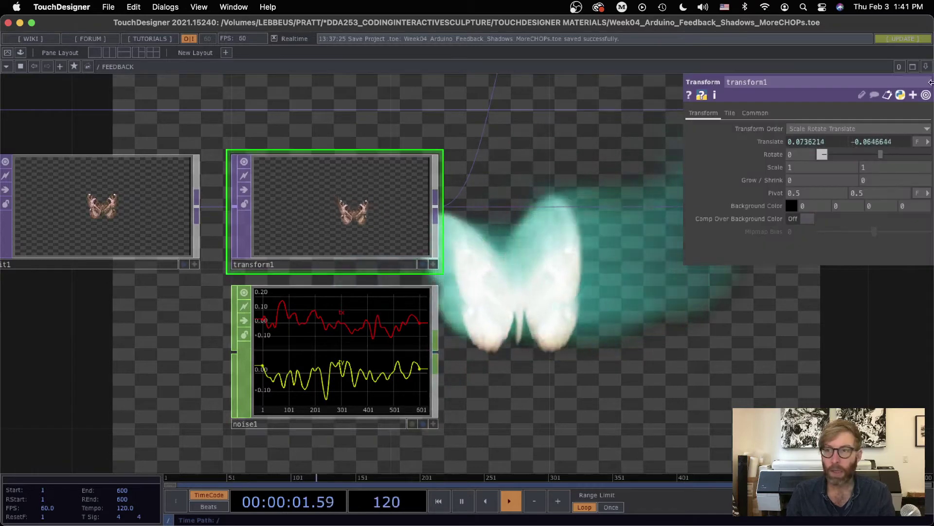
key("p")
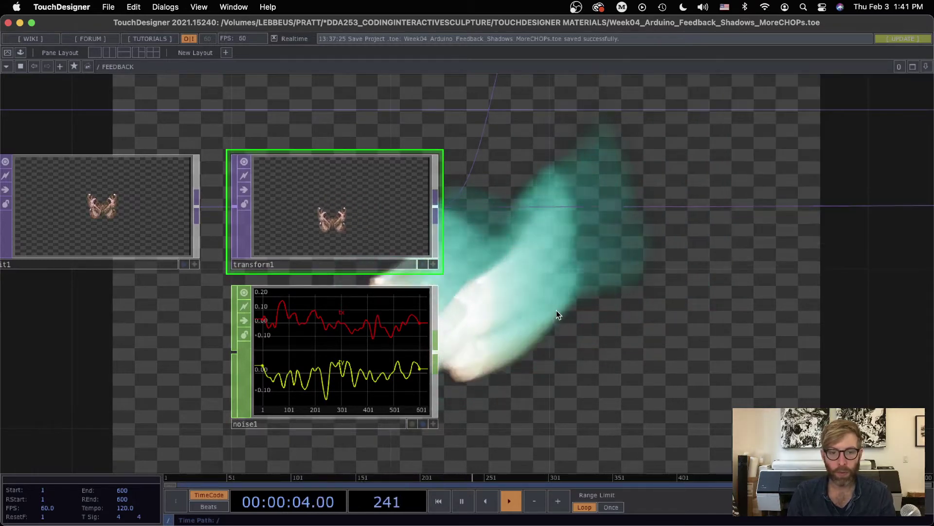
Step: Show noise1's channel parameters and set its Channel Names to chan1
left_click_drag(556, 310, 608, 302)
left_click(330, 292)
key("p")
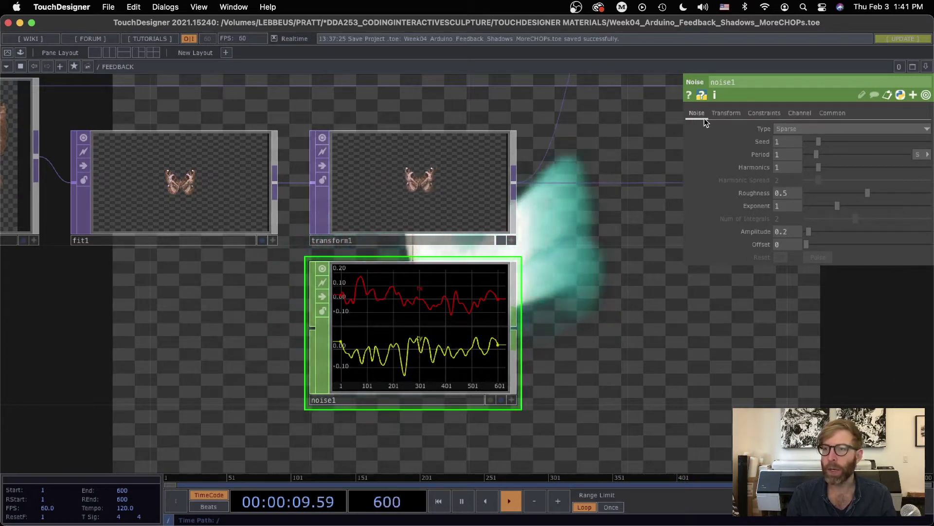
left_click(798, 113)
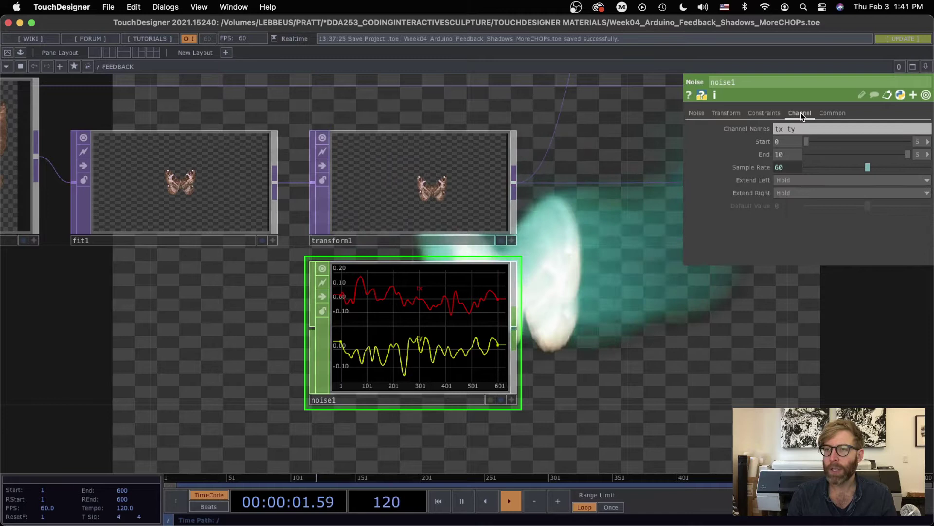
left_click(793, 127)
type("chan1")
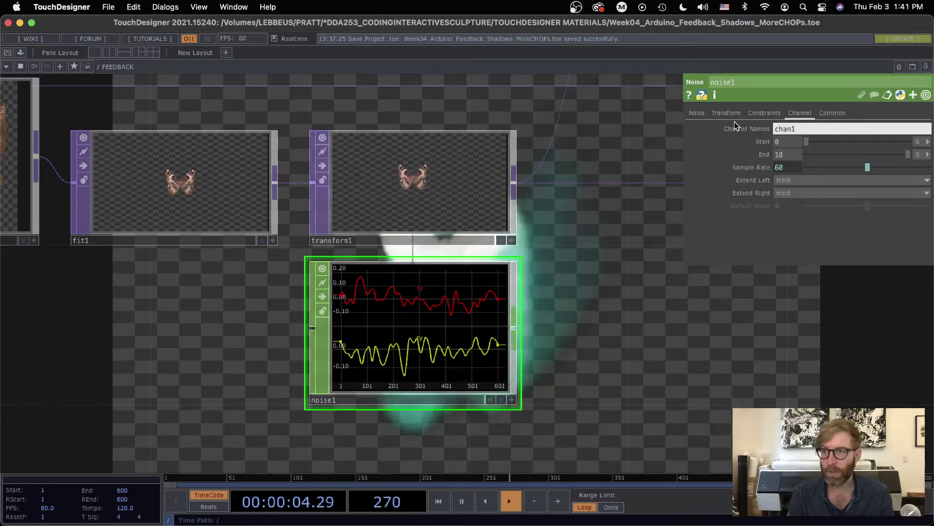
key("Return")
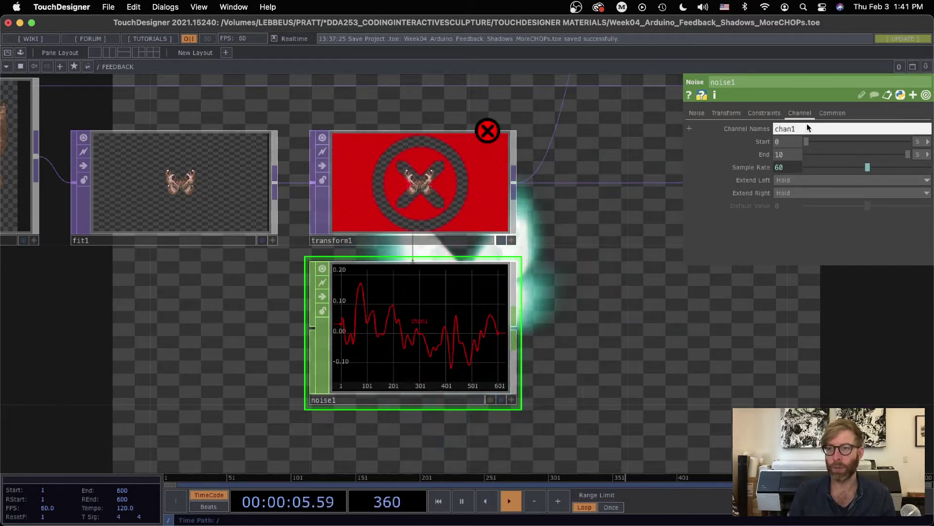
Step: Set noise1's Channel Names to tx ty
type("tx")
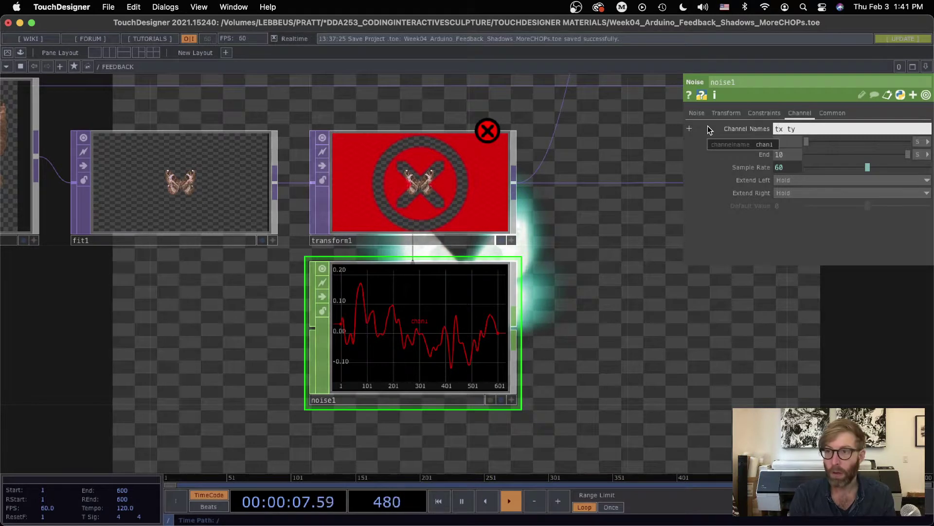
type(" ty")
key("Return")
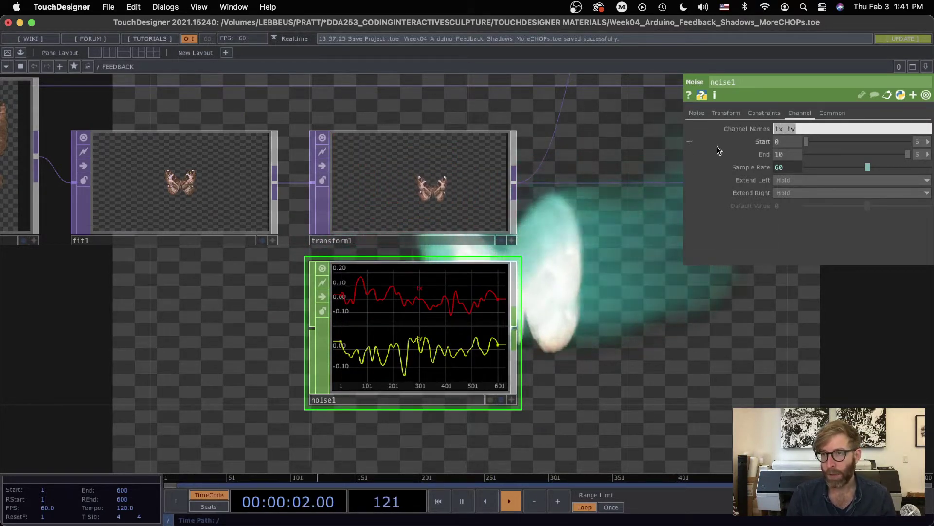
Step: Set noise1's Channel Names to the numbered range chan[1-8]
type("chan")
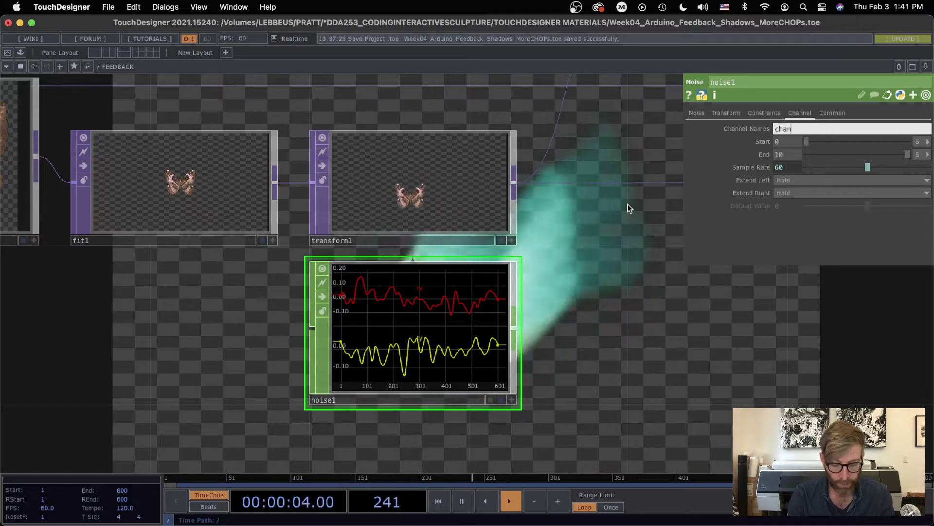
type("[1-8]")
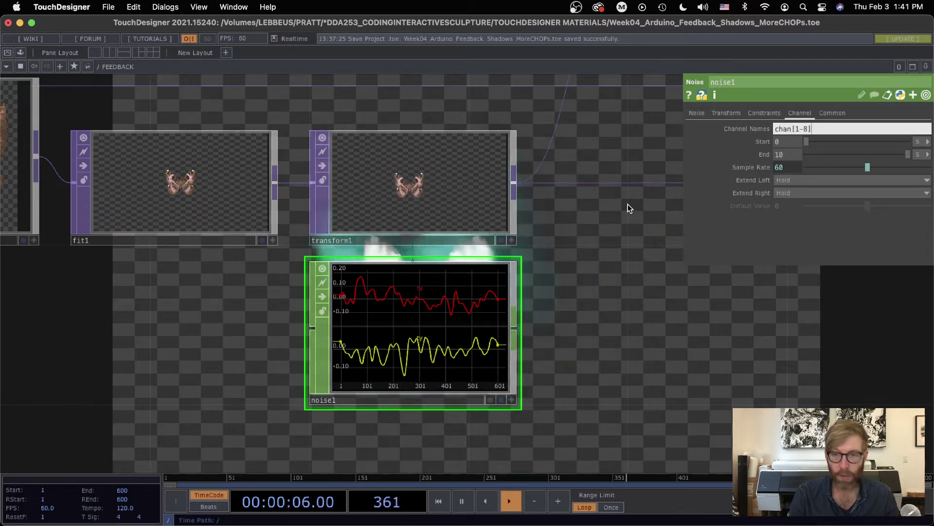
key("Return")
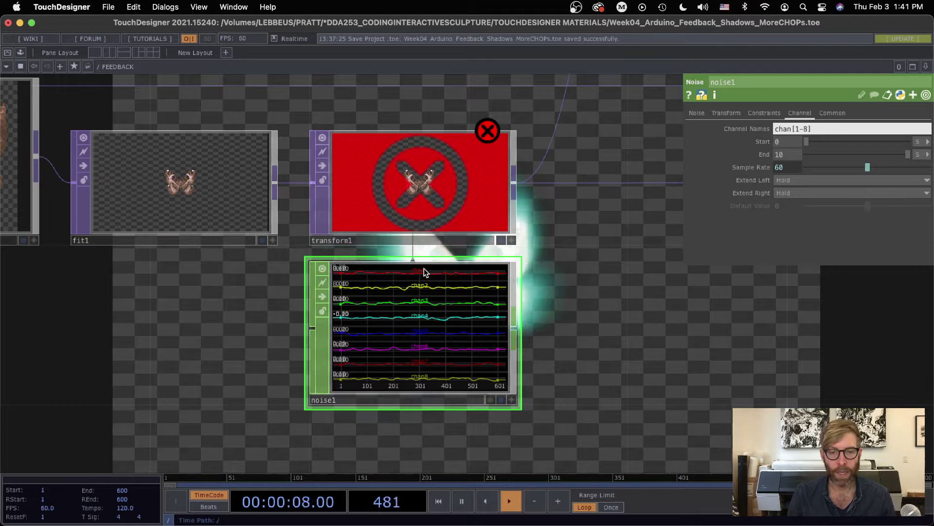
Step: Replace noise1's Channel Names with the pattern t[xyz]
double_click(790, 130)
left_click_drag(813, 129, 725, 135)
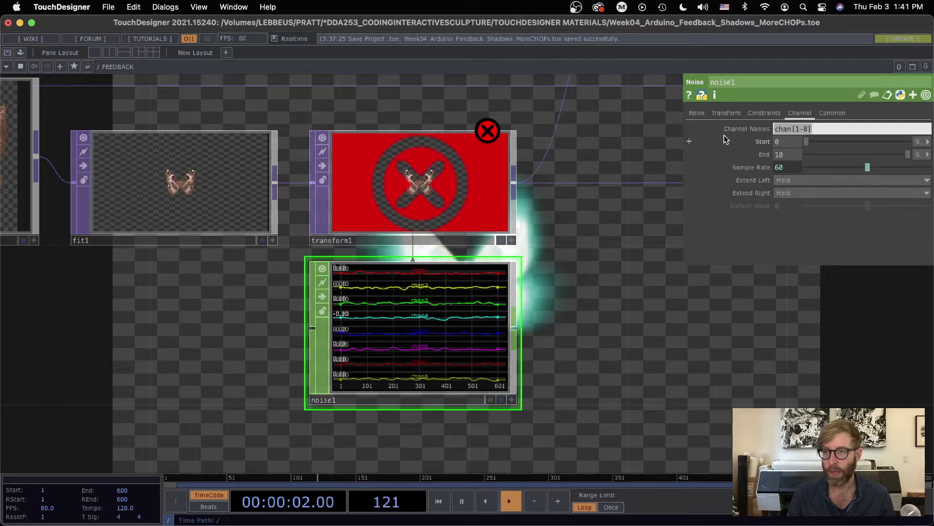
key("super+a")
type("t[xyz]")
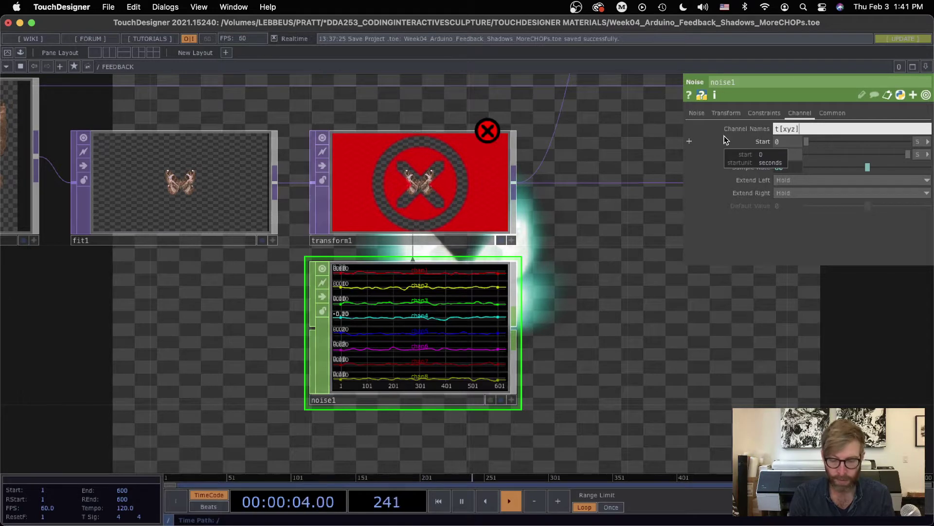
key("Return")
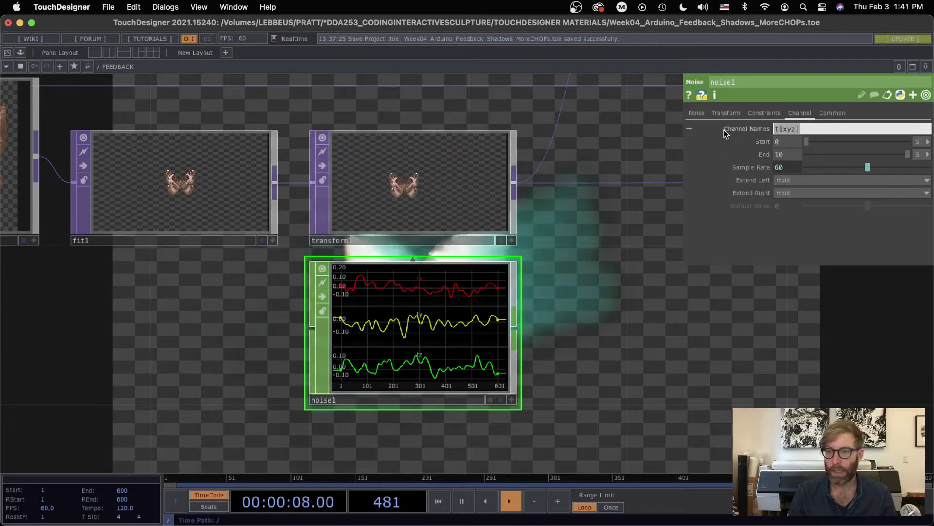
Step: Set noise1's Channel Names back to tx ty
key("super+a")
type("tx ty")
key("Return")
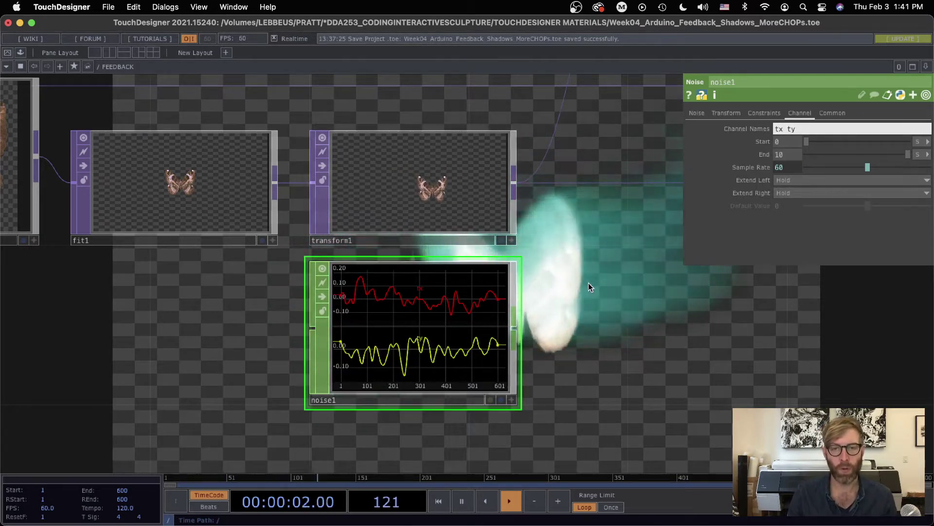
Step: Review transform1's Translate parameters, hide them, and follow its output towards feedback1
scroll(638, 307, "down", 1)
left_click(463, 202)
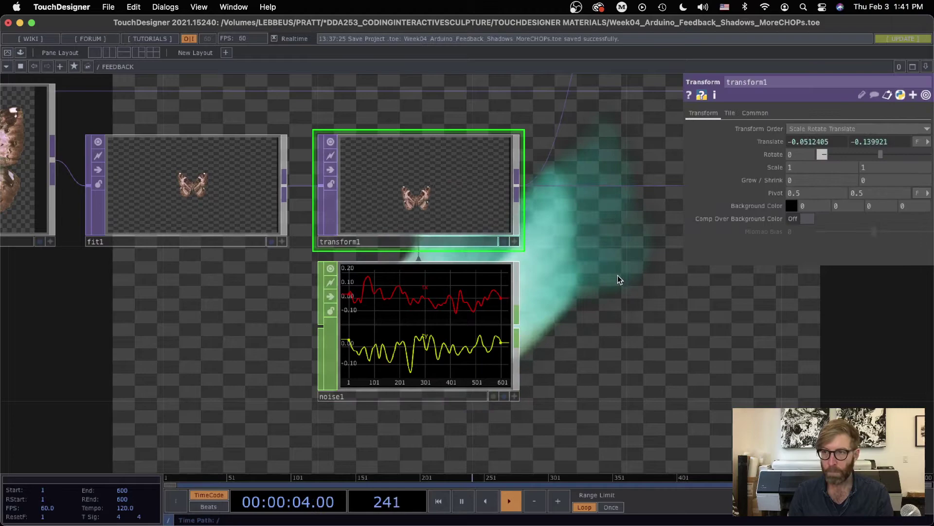
left_click_drag(617, 277, 494, 341)
scroll(494, 341, "down", 3)
key("p")
left_click_drag(628, 351, 427, 332)
scroll(483, 367, "down", 1)
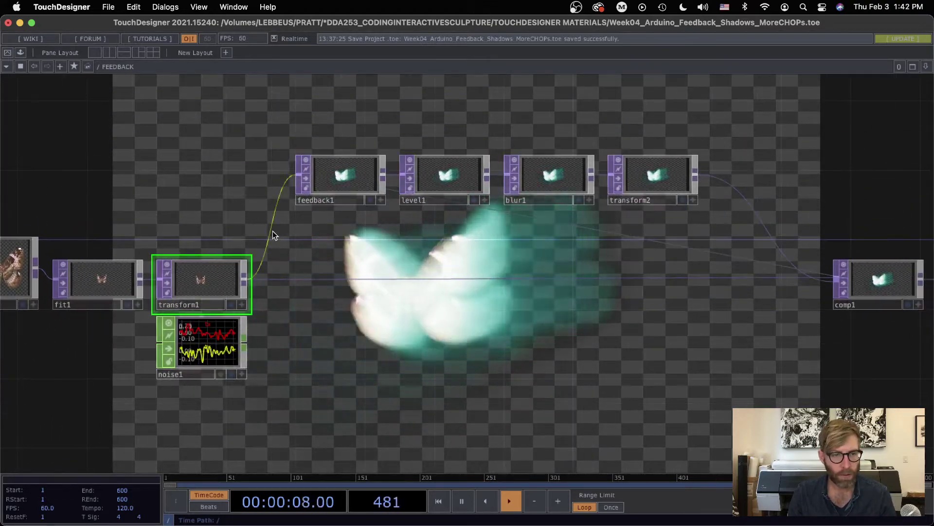
Step: Examine how transform1, feedback1 and comp1 connect in the feedback loop, with the whole network in view
scroll(558, 343, "down", 2)
left_click_drag(517, 339, 449, 285)
scroll(479, 294, "down", 1)
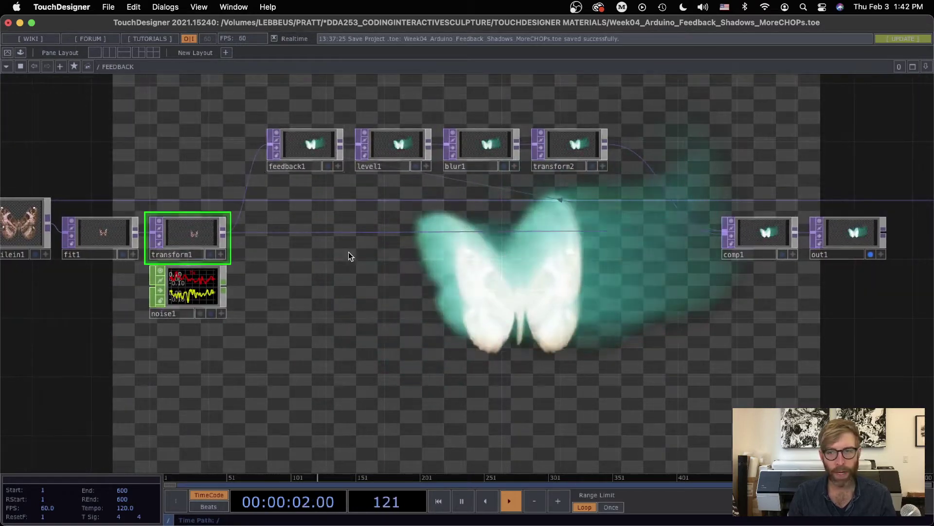
left_click(306, 146)
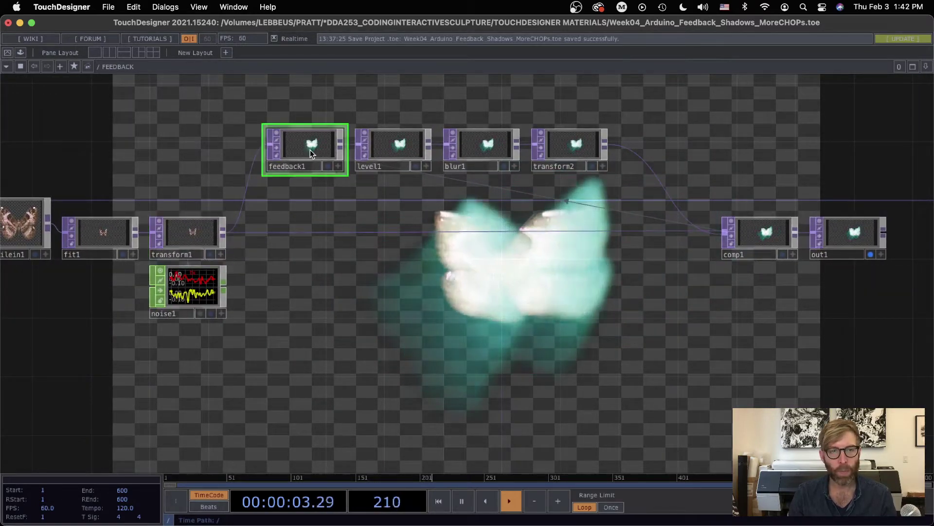
left_click(760, 235)
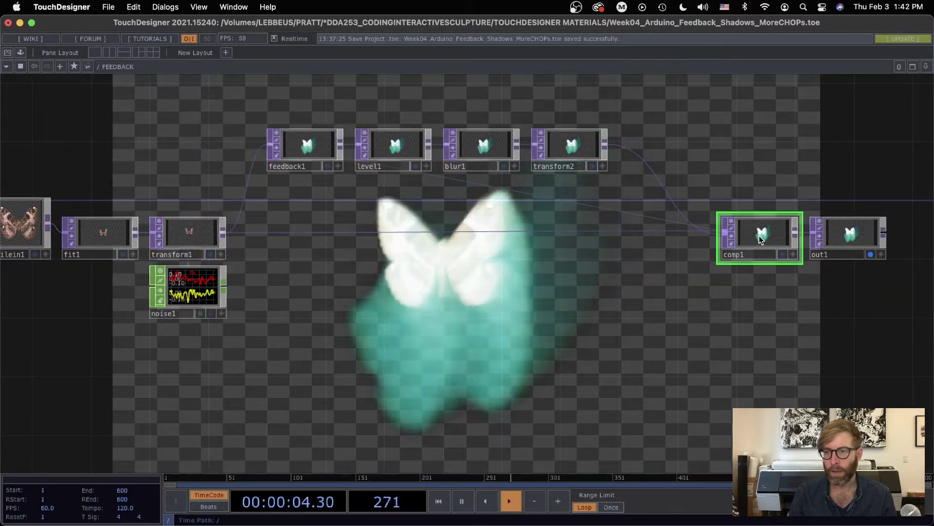
left_click(187, 234)
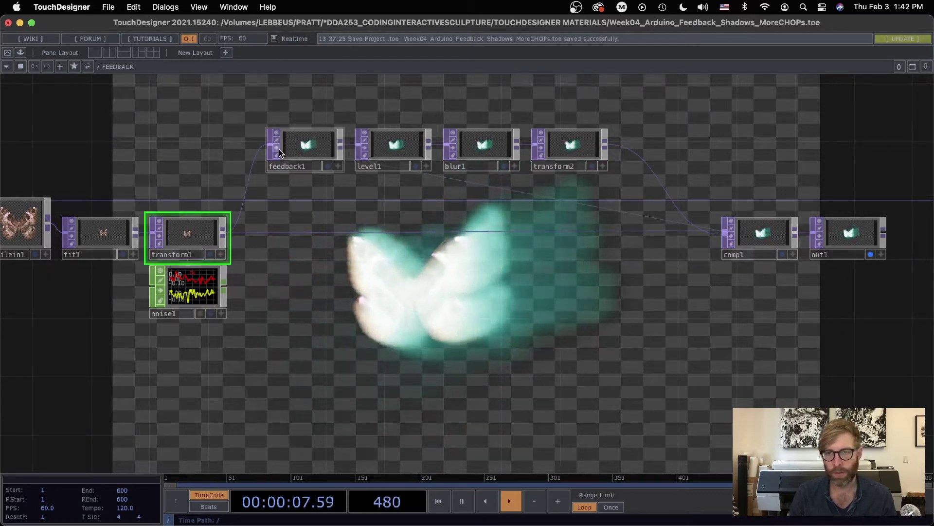
key("h")
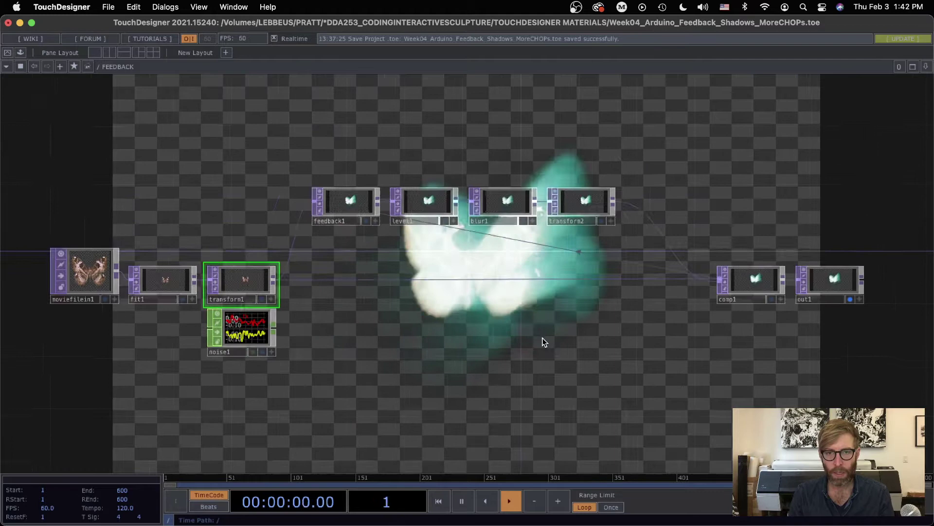
Step: Delete the level1, blur1, transform2 and comp1 operators, keeping feedback1
right_click_drag(398, 157, 539, 220)
right_click_drag(444, 136, 629, 267)
key("Delete")
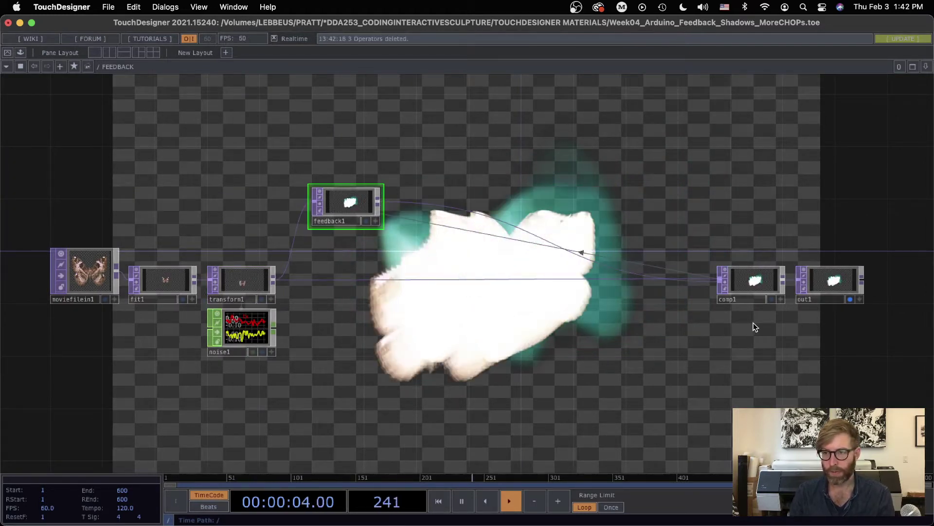
key("Delete")
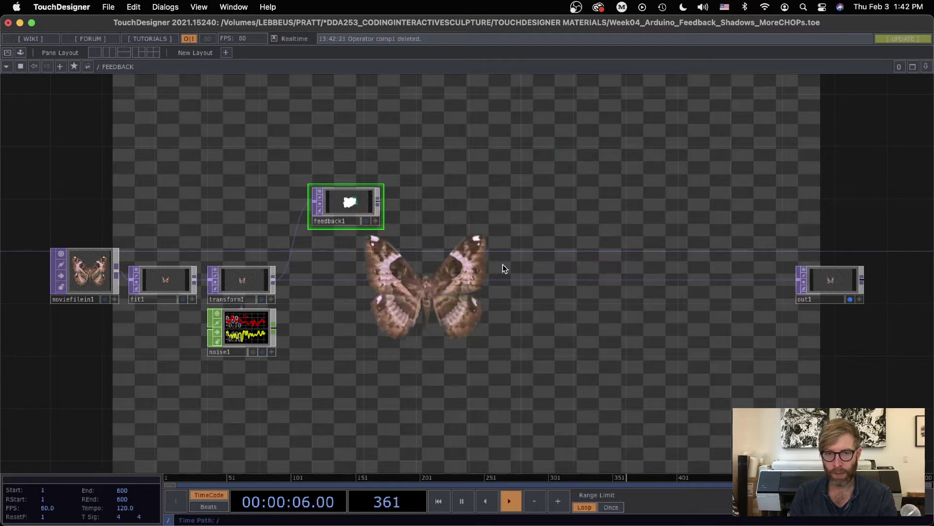
Step: Show feedback1's parameters and pulse its Reset to clear the accumulated image
scroll(458, 304, "up", 1)
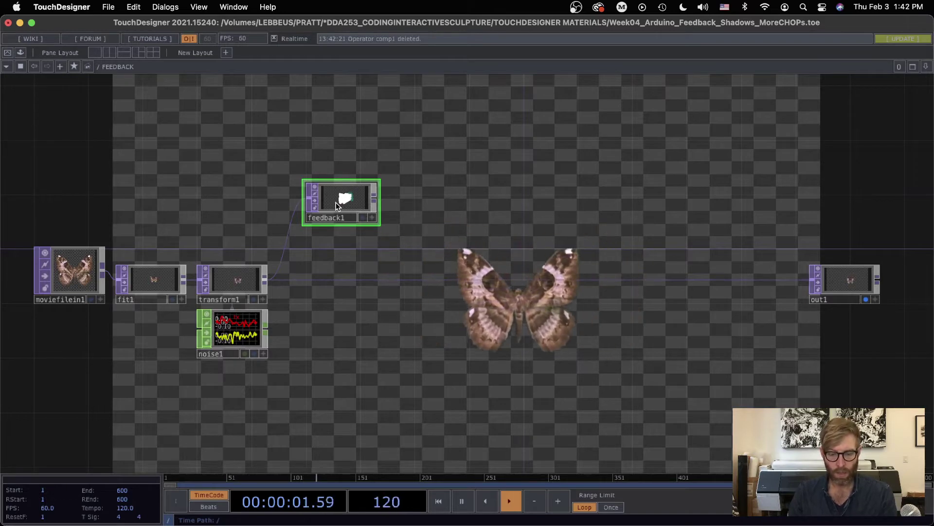
key("p")
left_click_drag(594, 220, 785, 217)
left_click(822, 143)
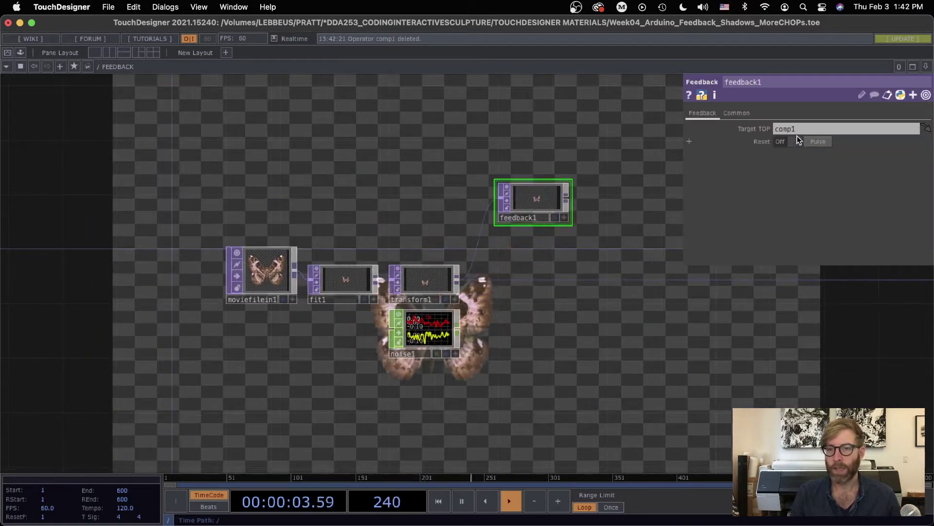
Step: Add a Composite TOP to the network, downstream of feedback1 and transform1
left_click_drag(599, 341, 526, 361)
scroll(526, 362, "up", 2)
scroll(460, 218, "up", 8)
scroll(460, 218, "down", 6)
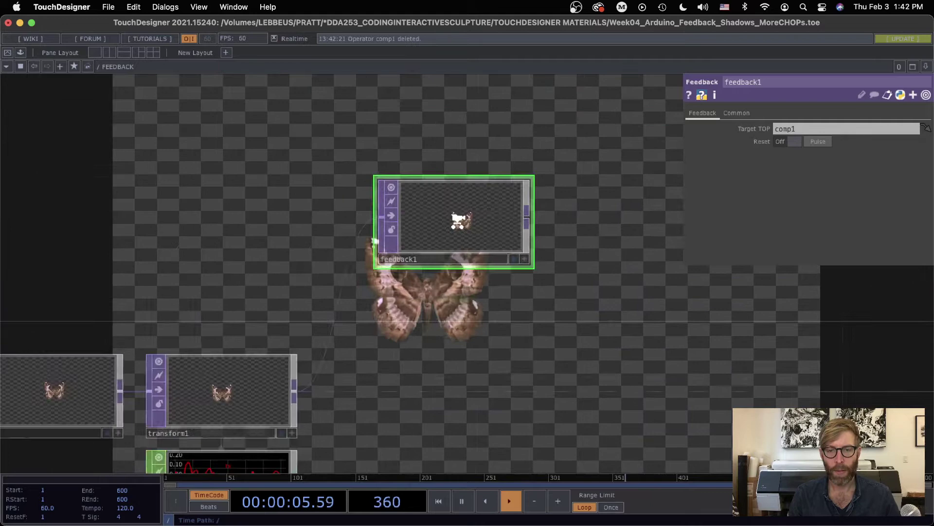
left_click_drag(535, 238, 361, 175)
key("Tab")
left_click(426, 119)
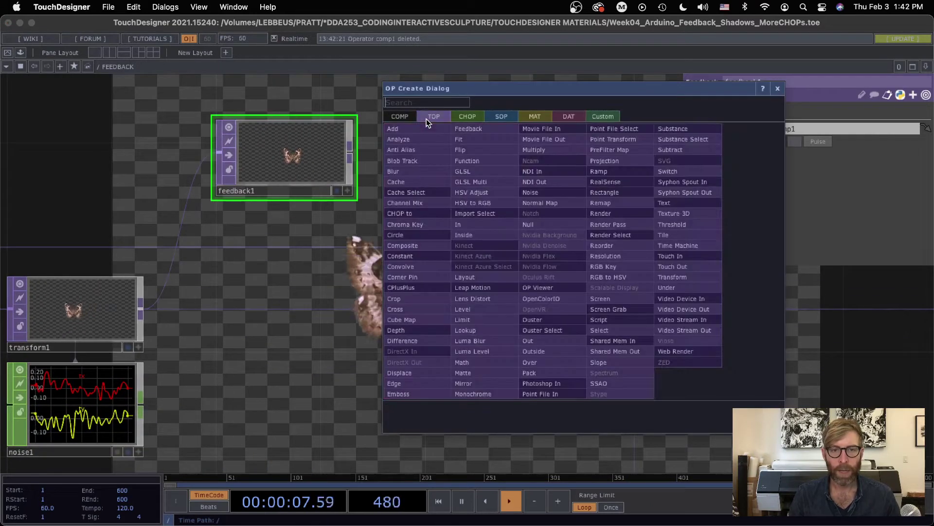
left_click(416, 259)
left_click(635, 242)
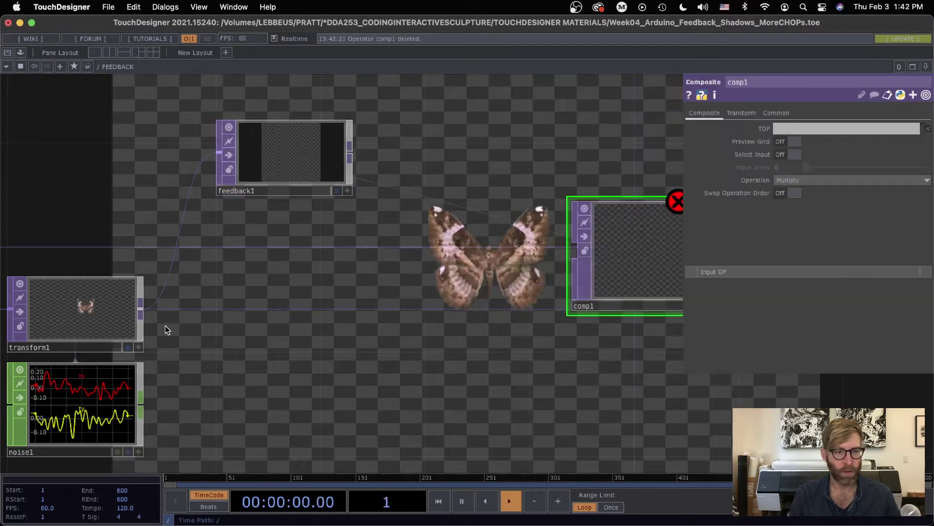
Step: Wire the outputs of transform1 and feedback1 into comp1, with transform1 as the first input
left_click(141, 309)
left_click(573, 249)
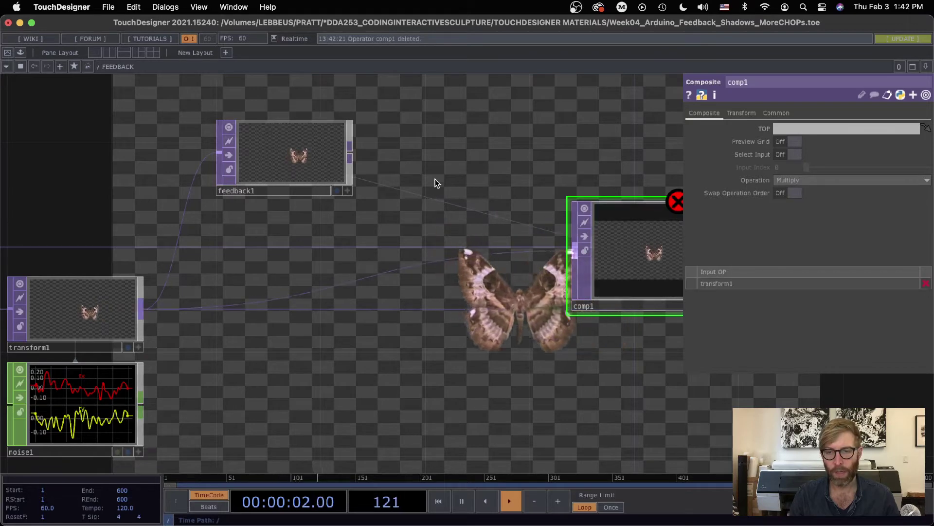
left_click(349, 154)
left_click(576, 245)
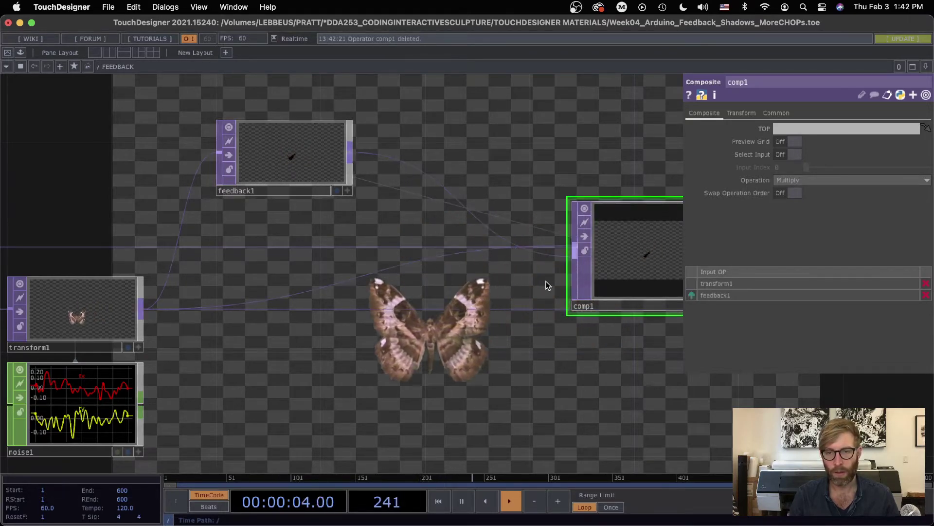
Step: Connect comp1's output to the next operator downstream in the network
scroll(601, 369, "down", 2)
left_click_drag(601, 370, 242, 305)
left_click(329, 206)
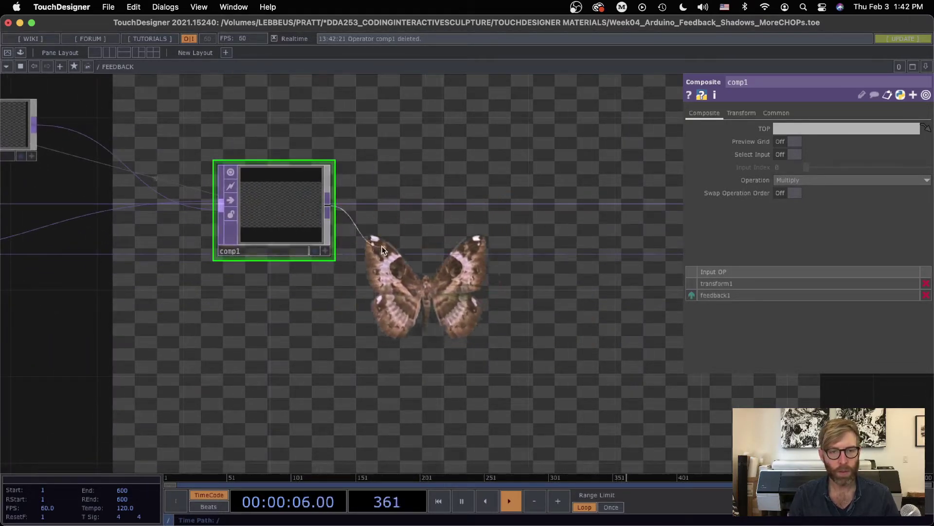
left_click(387, 255)
scroll(328, 252, "up", 3)
scroll(463, 375, "left", 10)
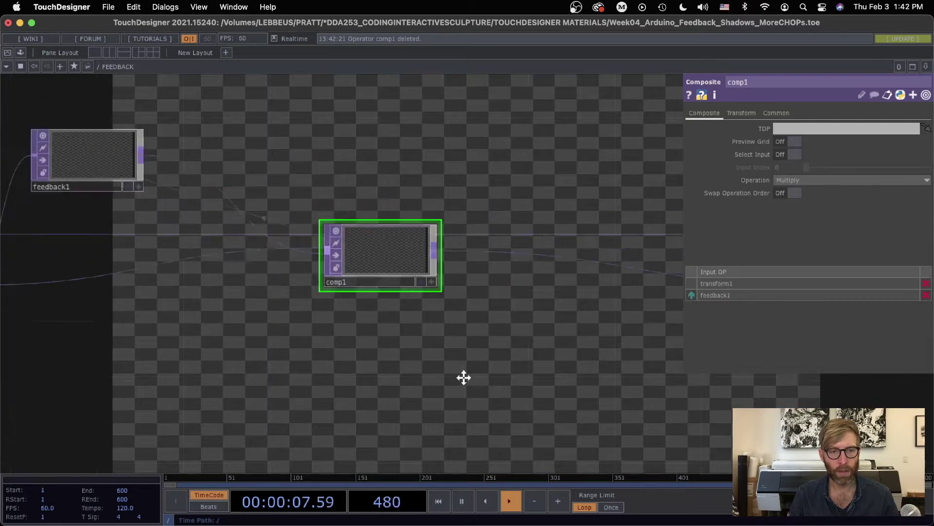
Step: Check feedback1's Target TOP and arrange comp1 farther along in the same row as transform1
left_click_drag(560, 279, 425, 309)
scroll(351, 336, "left", 10)
left_click_drag(543, 332, 569, 349)
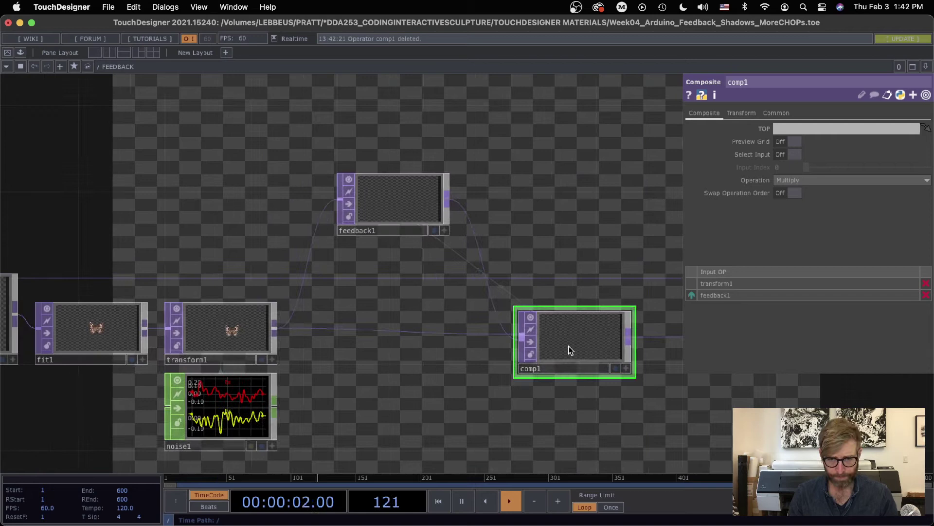
left_click(412, 196)
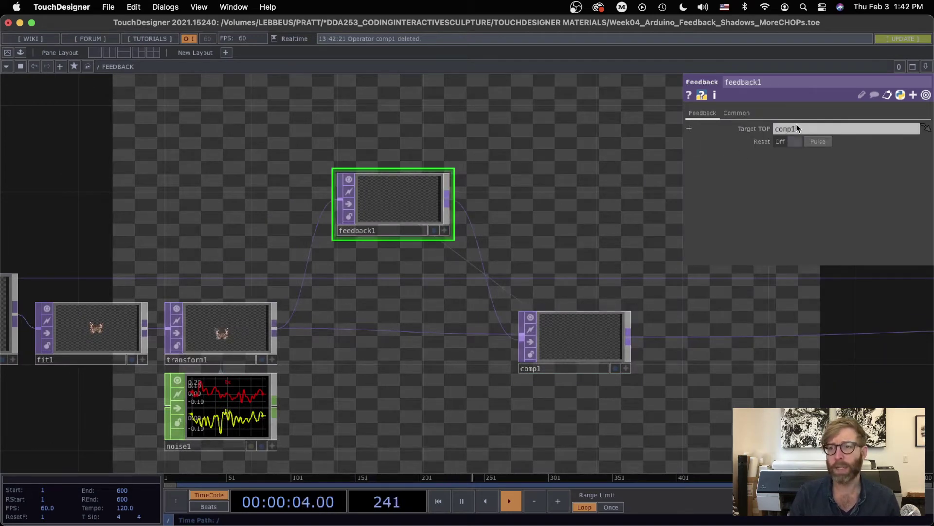
left_click_drag(577, 347, 605, 333)
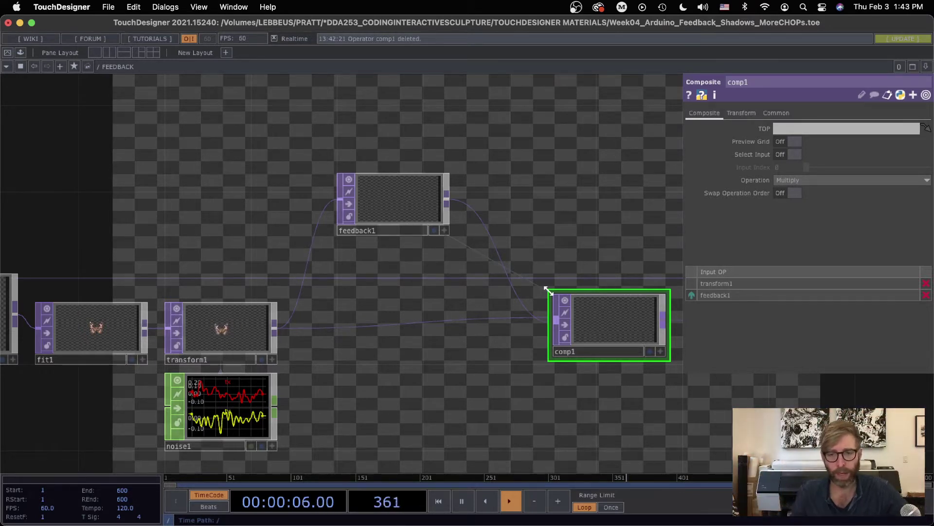
left_click(224, 330)
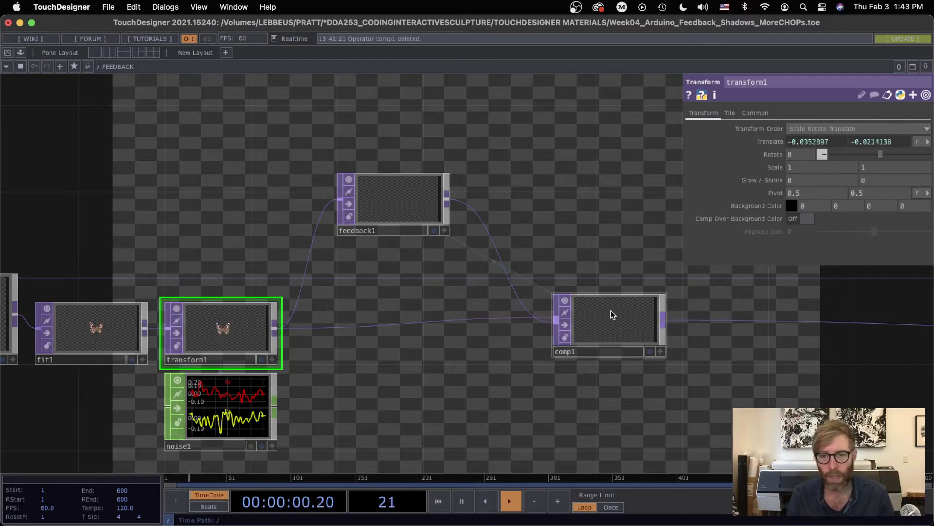
left_click_drag(611, 314, 640, 332)
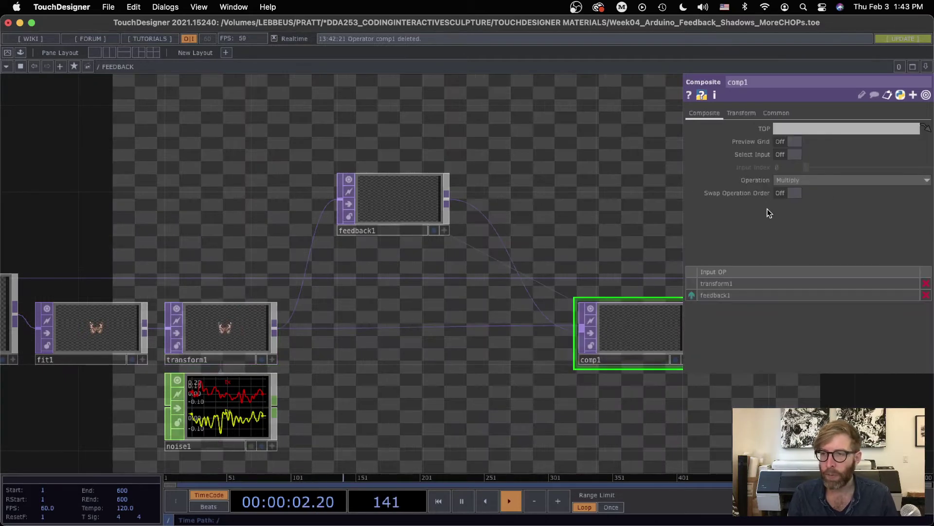
Step: Try the Screen, Brightest, Color and Minimum operations on comp1
left_click_drag(636, 215, 551, 221)
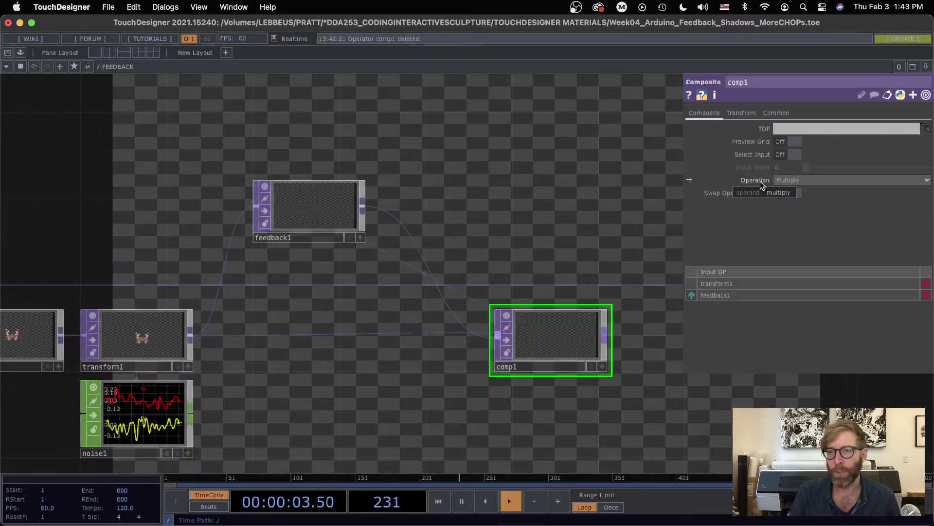
left_click(796, 178)
left_click(855, 320)
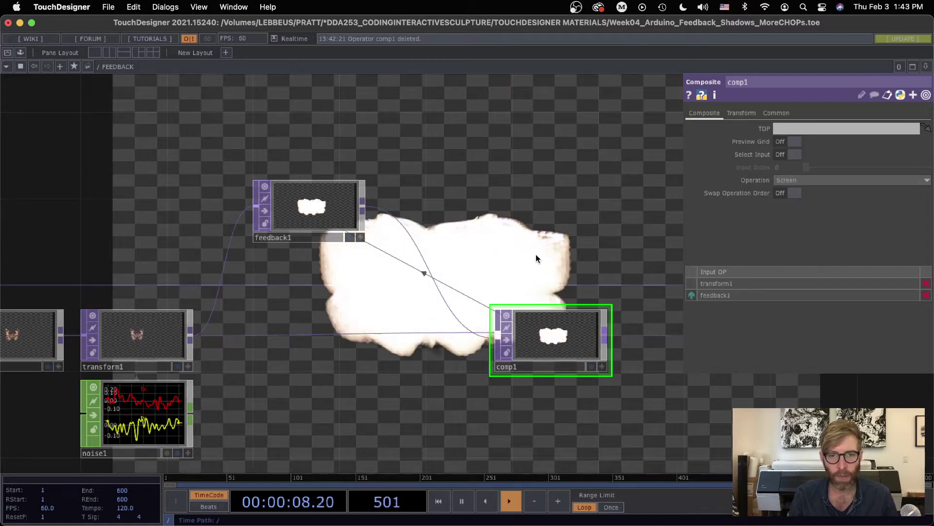
left_click(790, 181)
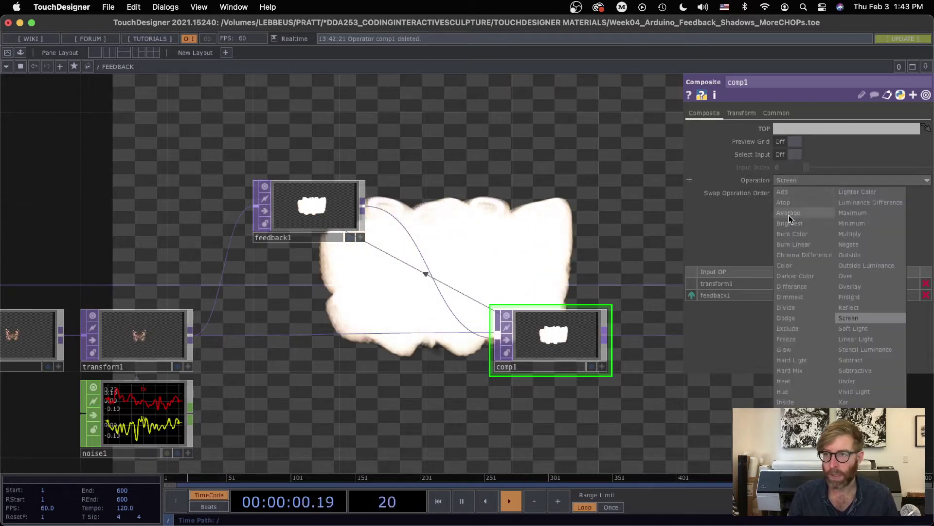
left_click(789, 232)
left_click(805, 181)
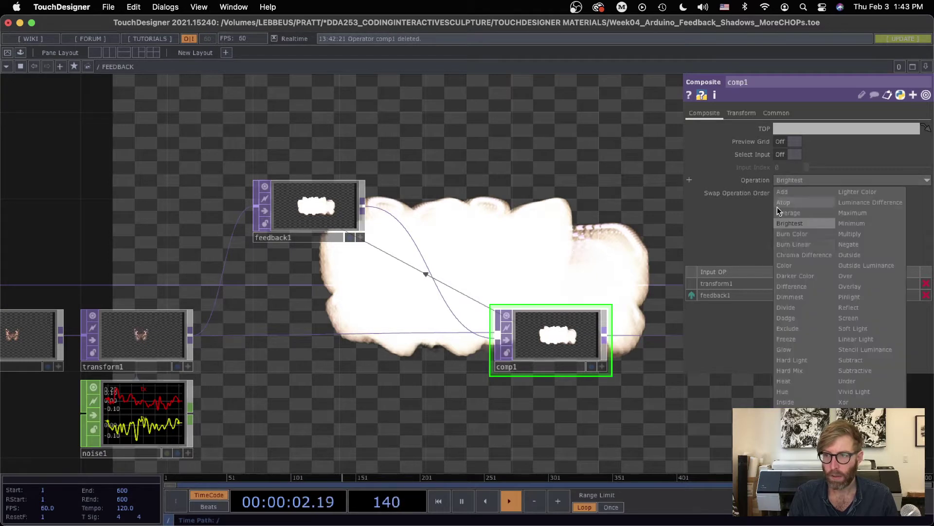
left_click(788, 262)
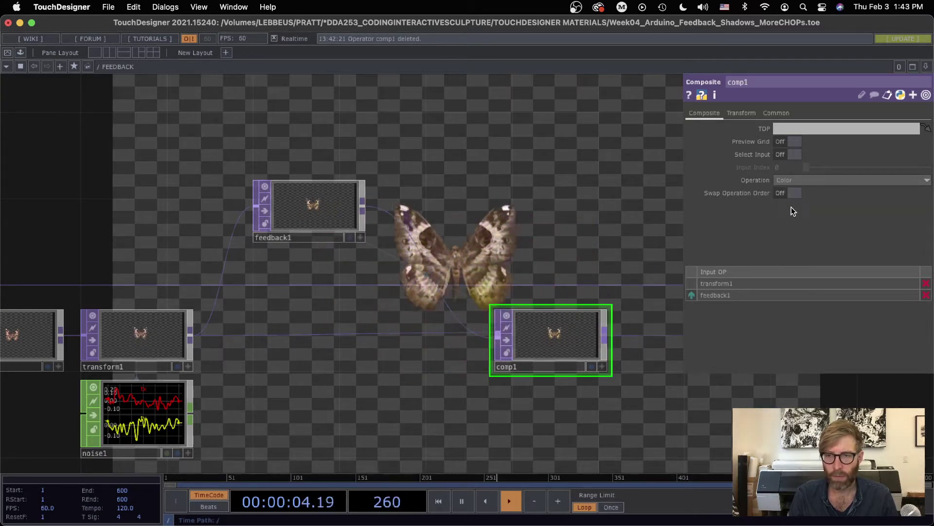
left_click(786, 180)
left_click(849, 223)
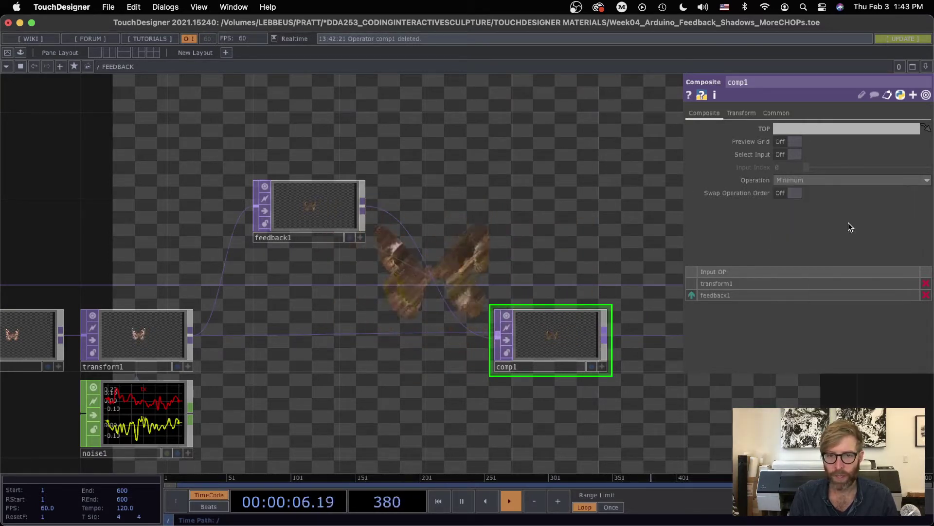
Step: Set comp1's compositing operation to Over
left_click(803, 179)
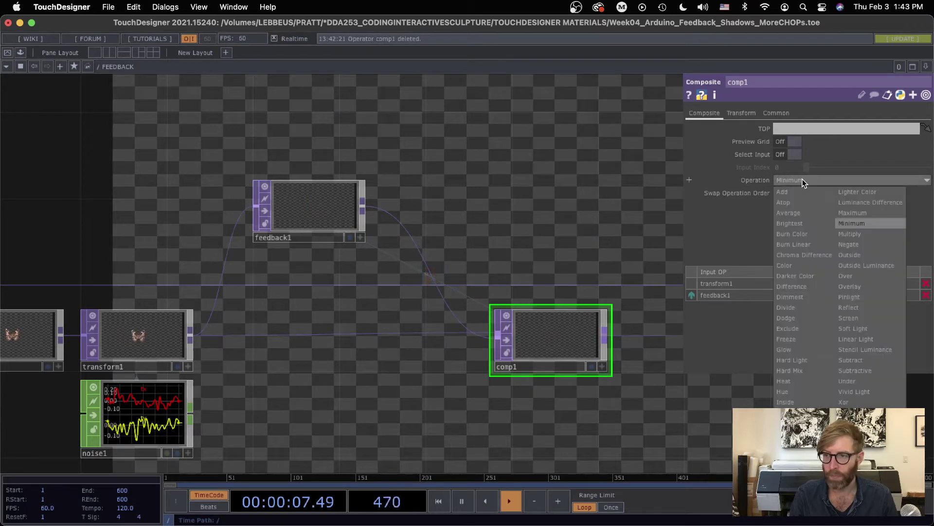
left_click(851, 277)
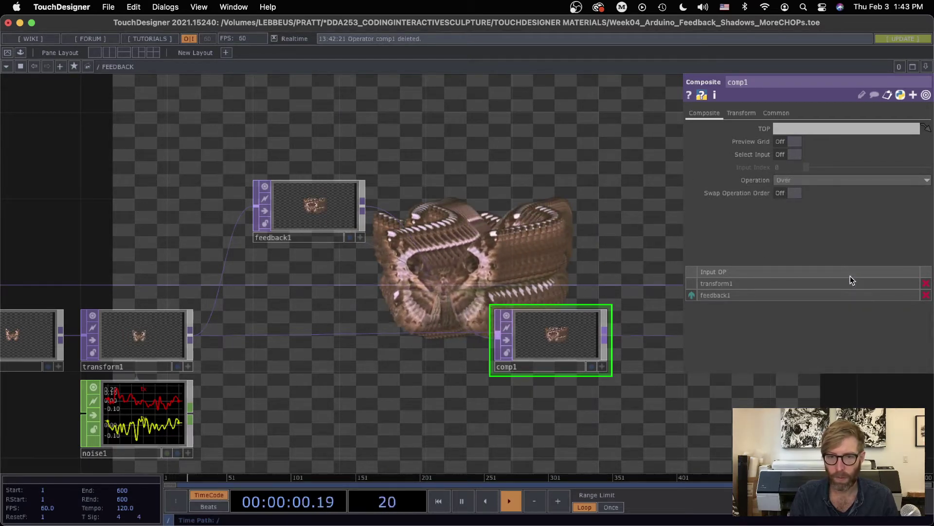
scroll(433, 342, "up", 5)
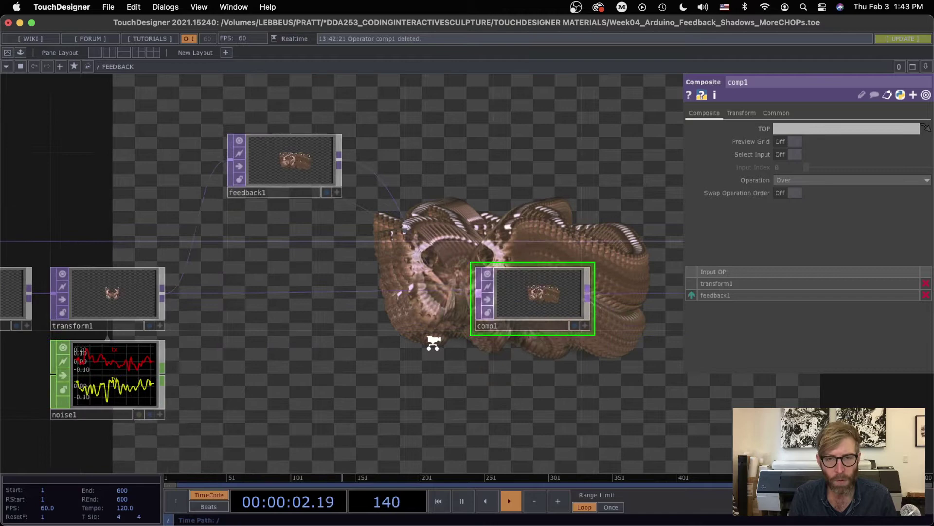
scroll(492, 332, "left", 3)
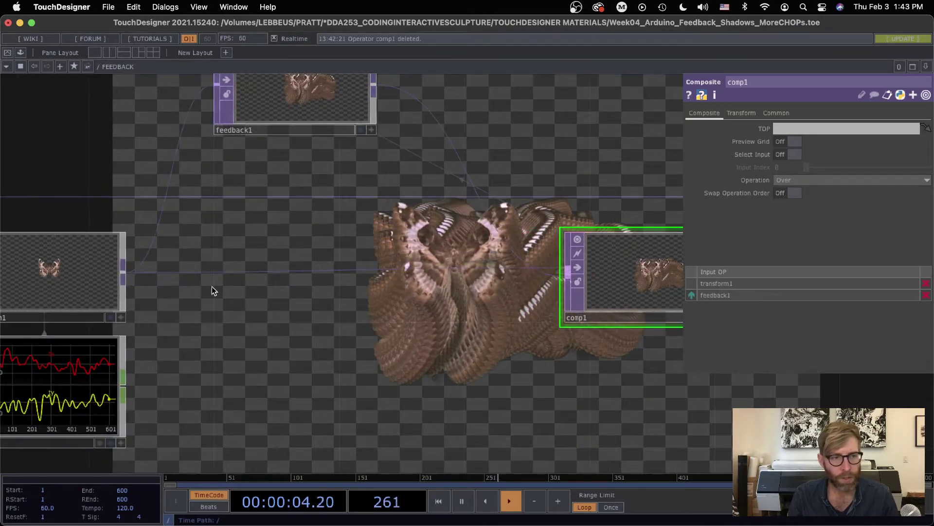
Step: Try placing feedback1 ahead of transform1 in comp1's input order, and return transform1 to the first position
left_click(50, 279)
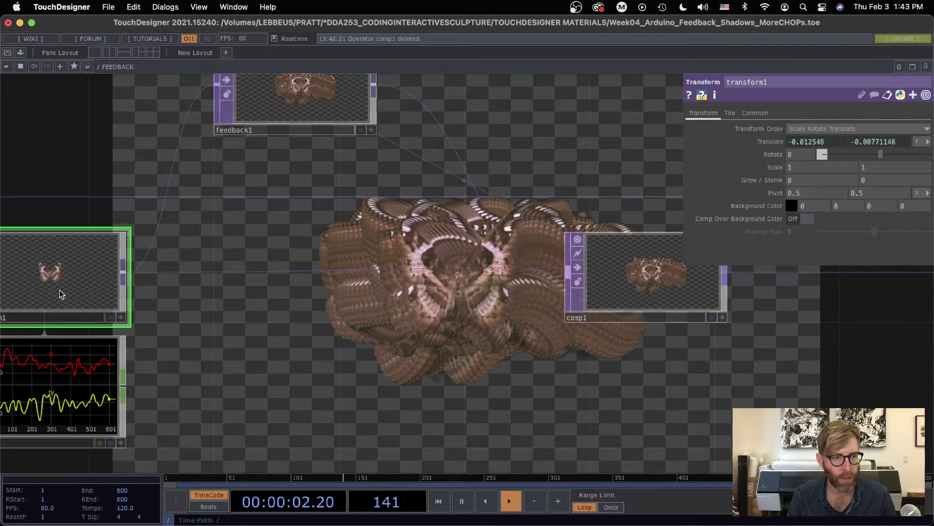
scroll(344, 287, "up", 5)
left_click(320, 172)
left_click_drag(364, 277, 284, 202)
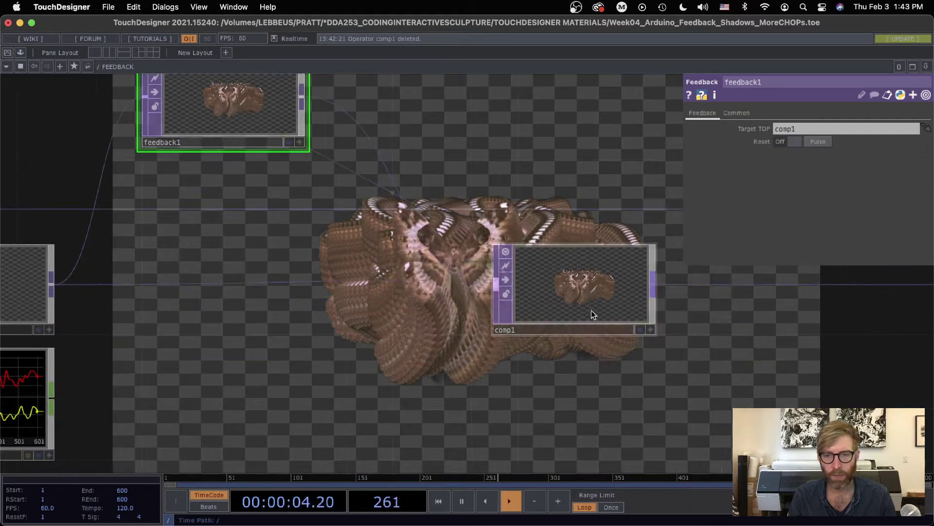
left_click(590, 311)
left_click(692, 295)
left_click_drag(518, 171, 632, 213)
scroll(405, 277, "right", 1)
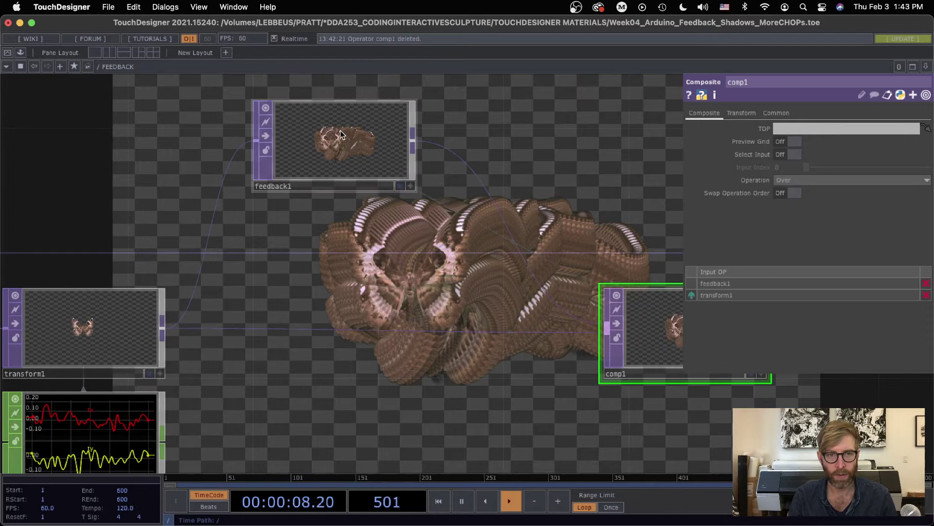
scroll(379, 263, "right", 10)
scroll(380, 263, "down", 3)
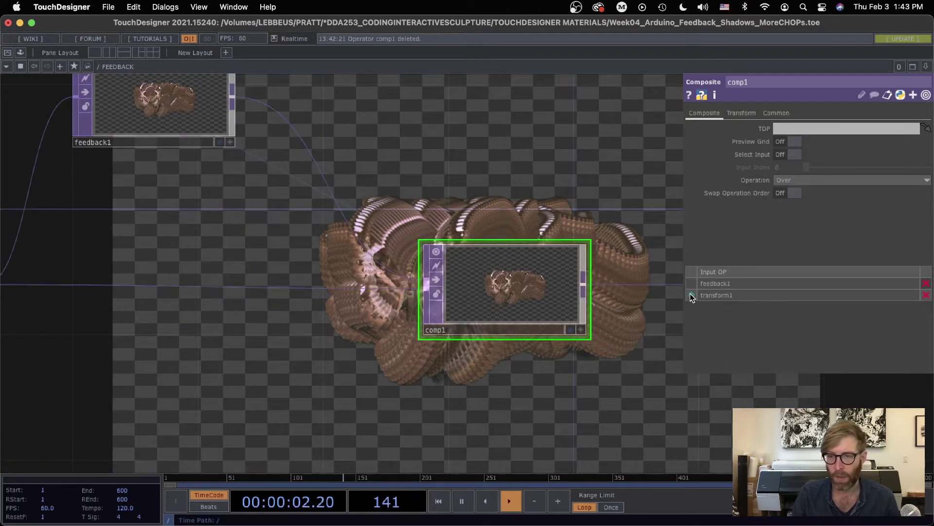
left_click_drag(691, 295, 692, 284)
Step: Move comp1 farther downstream and feedback1 closer to transform1 to open space between feedback1 and comp1
scroll(570, 278, "left", 5)
scroll(569, 277, "up", 6)
scroll(568, 277, "down", 2)
left_click_drag(538, 258, 436, 190)
scroll(436, 190, "down", 1)
left_click_drag(476, 323, 627, 326)
left_click_drag(489, 221, 666, 314)
left_click_drag(371, 261, 299, 231)
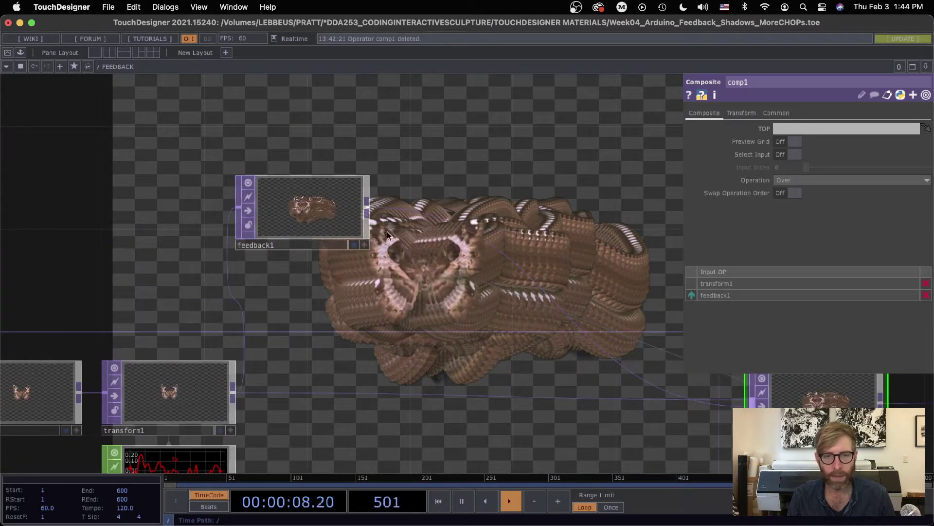
Step: Insert a Blur TOP on feedback1's output, between feedback1 and comp1
right_click(395, 206)
left_click(408, 195)
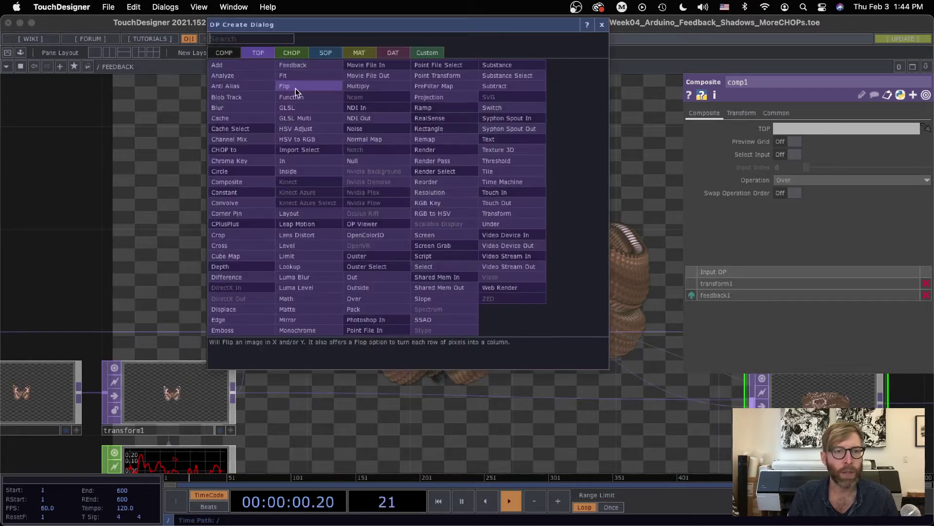
left_click(231, 106)
left_click(438, 205)
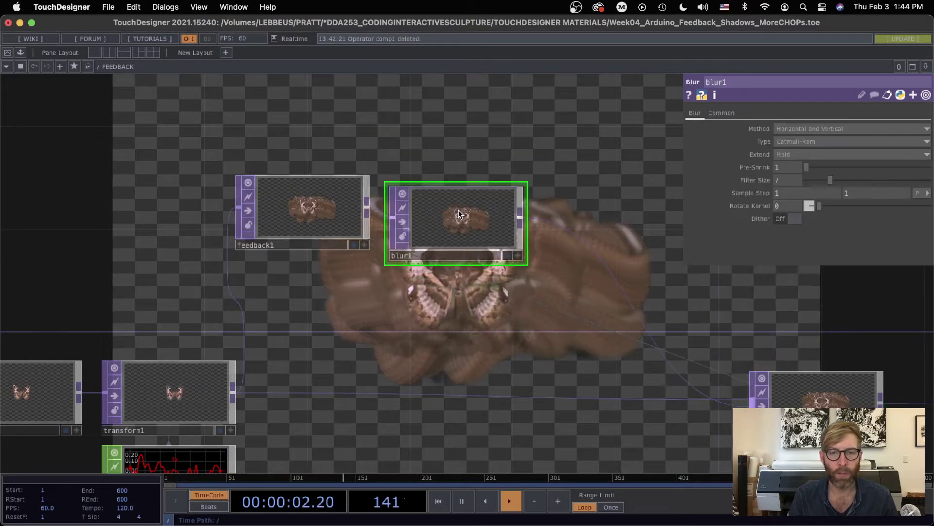
Step: Set blur1's Filter Size to 1 and examine its effect on the butterfly trail
scroll(506, 139, "right", 6)
scroll(506, 140, "up", 3)
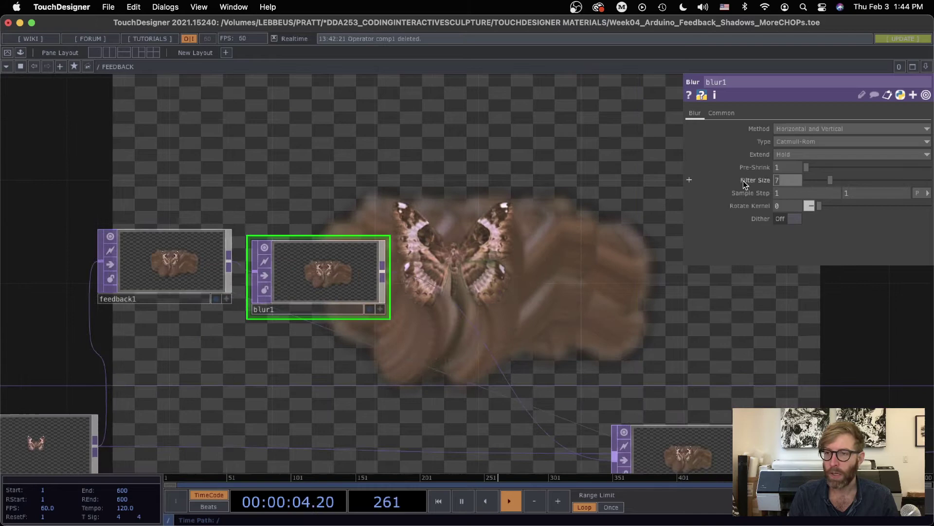
scroll(743, 181, "down", 5)
scroll(743, 181, "down", 1)
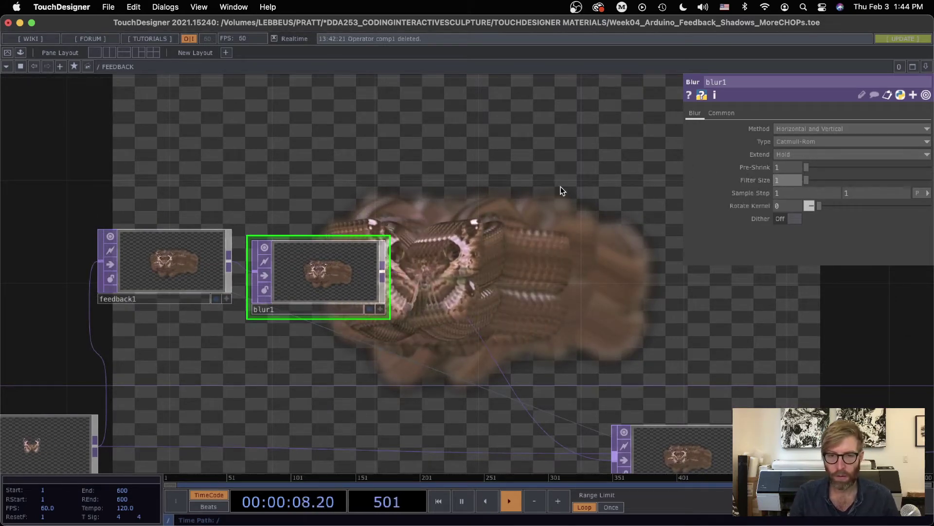
scroll(463, 146, "right", 6)
scroll(463, 146, "down", 3)
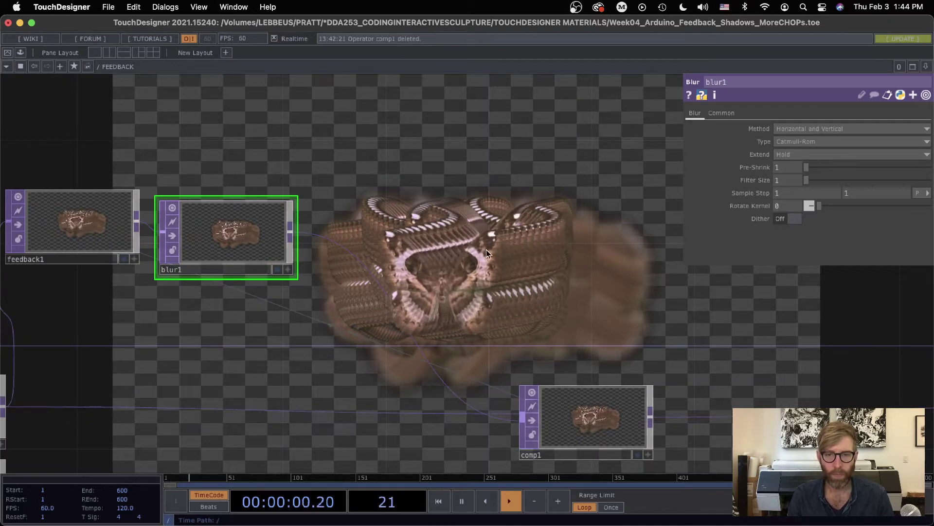
scroll(486, 249, "left", 4)
scroll(486, 249, "down", 2)
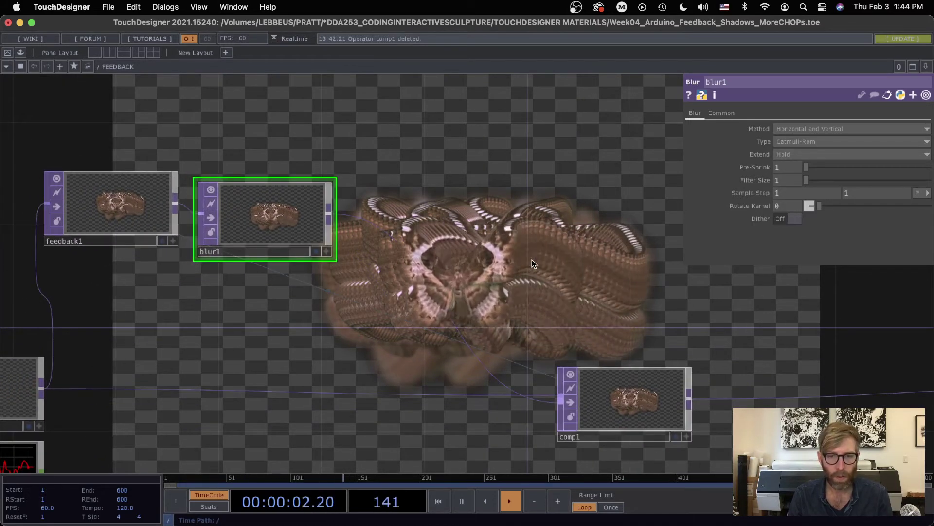
Step: Pause the timeline playback and bring the feedback loop from transform1 to comp1 into view
key("space")
middle_click_drag(484, 214, 490, 276)
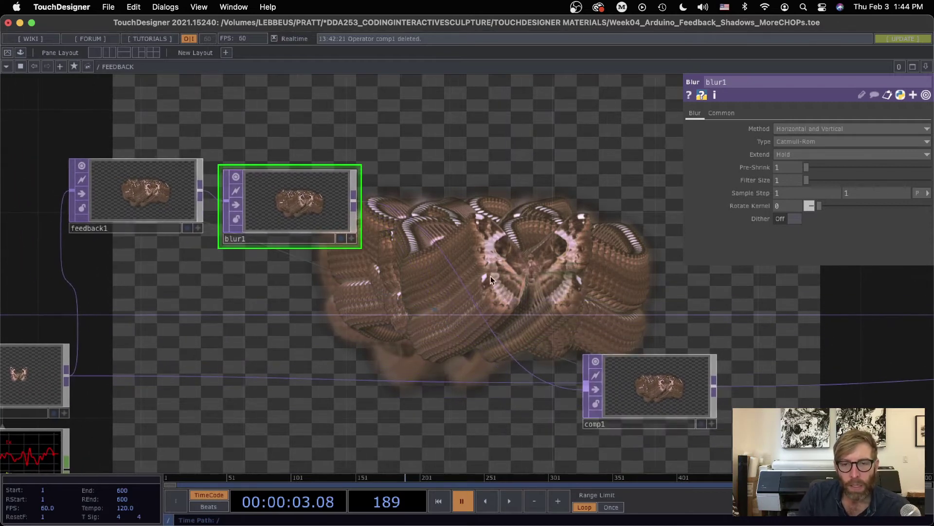
left_click_drag(464, 267, 432, 239)
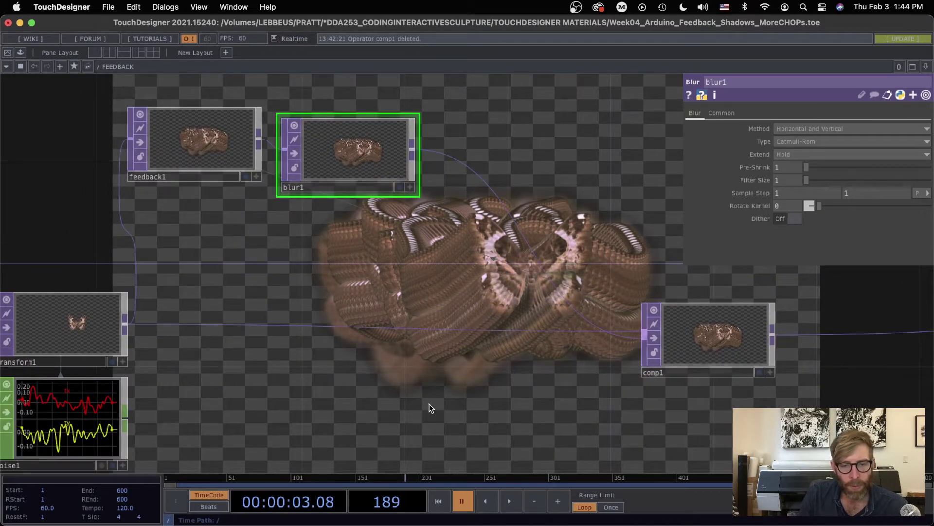
Step: Advance the paused timeline frame by frame to frame 195 and trace the image from comp1 back to blur1
left_click(557, 500)
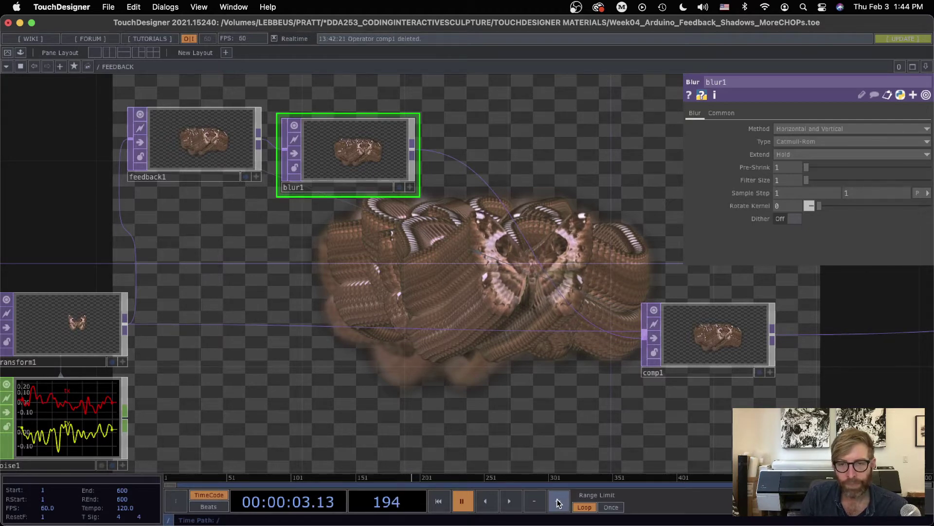
left_click(558, 500)
left_click_drag(599, 415, 339, 419)
middle_click_drag(413, 364, 565, 342)
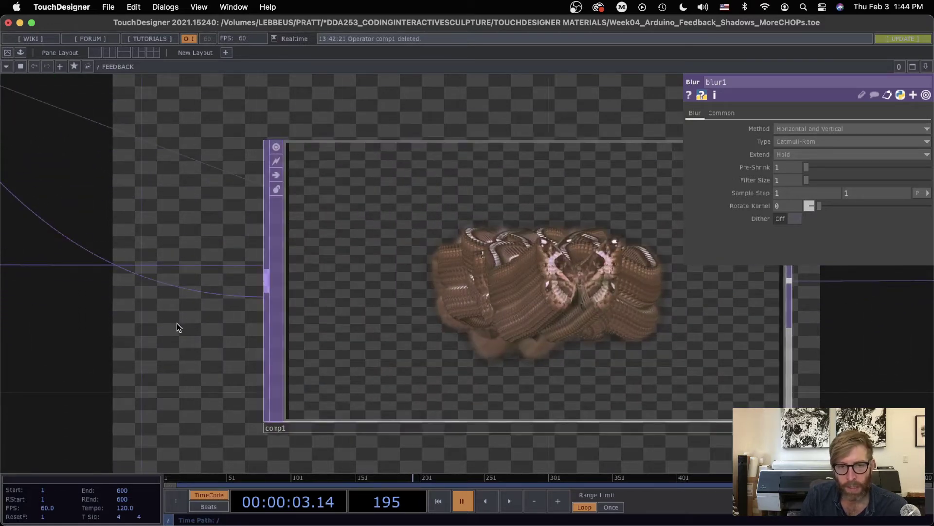
left_click_drag(178, 326, 510, 417)
left_click_drag(351, 279, 540, 453)
left_click_drag(195, 156, 403, 305)
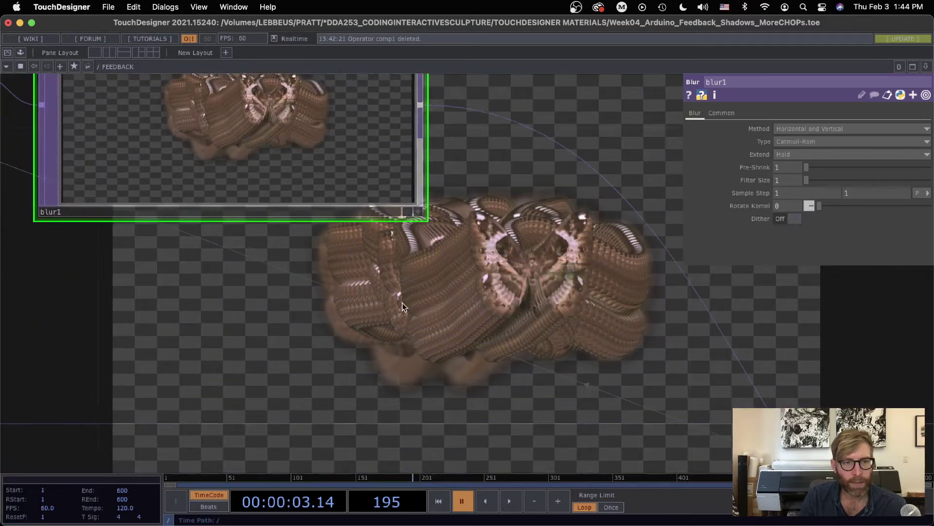
left_click_drag(113, 281, 413, 397)
Step: Compare feedback1's image with blur1's output up close to examine how the trail softens in each loop pass
left_click(237, 152)
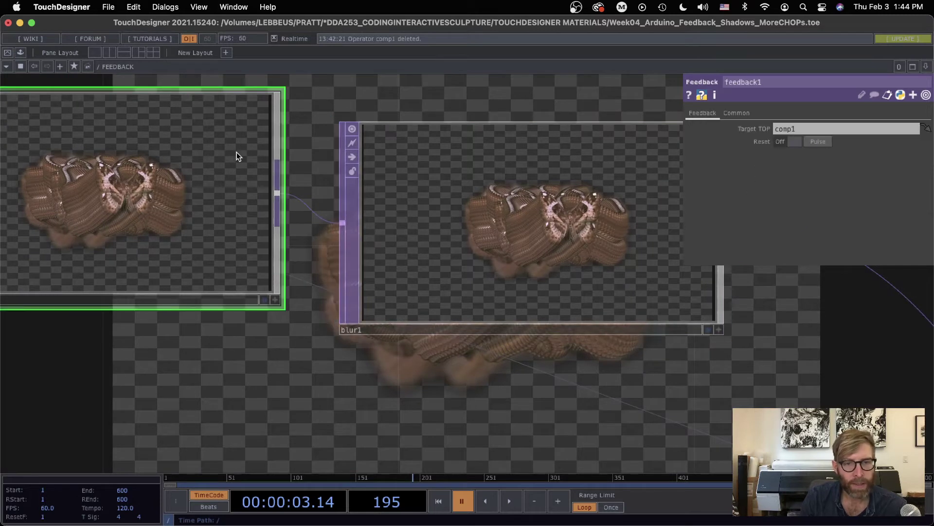
left_click(520, 221)
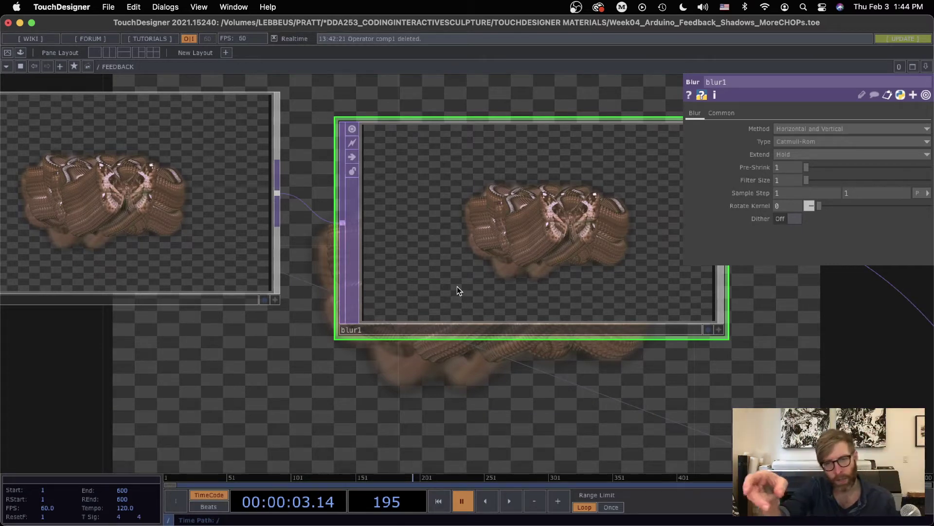
scroll(594, 253, "up", 5)
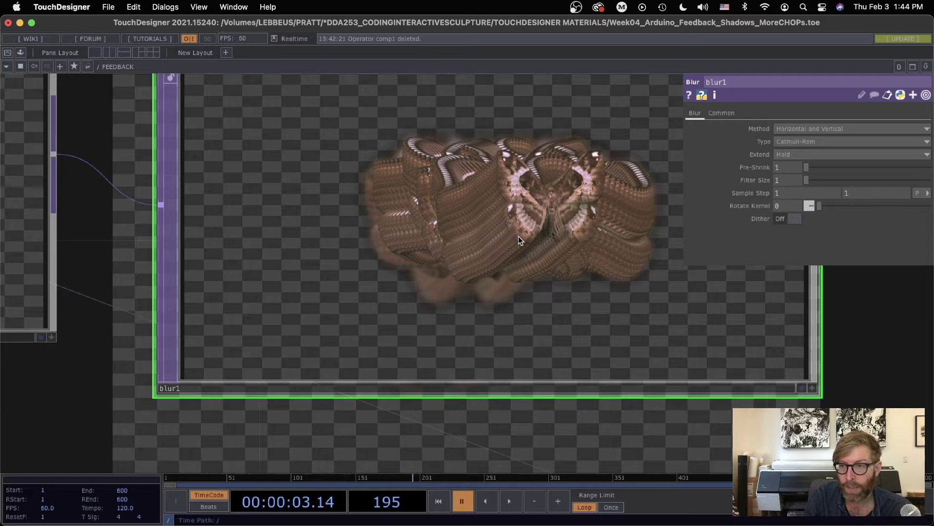
scroll(511, 233, "down", 5)
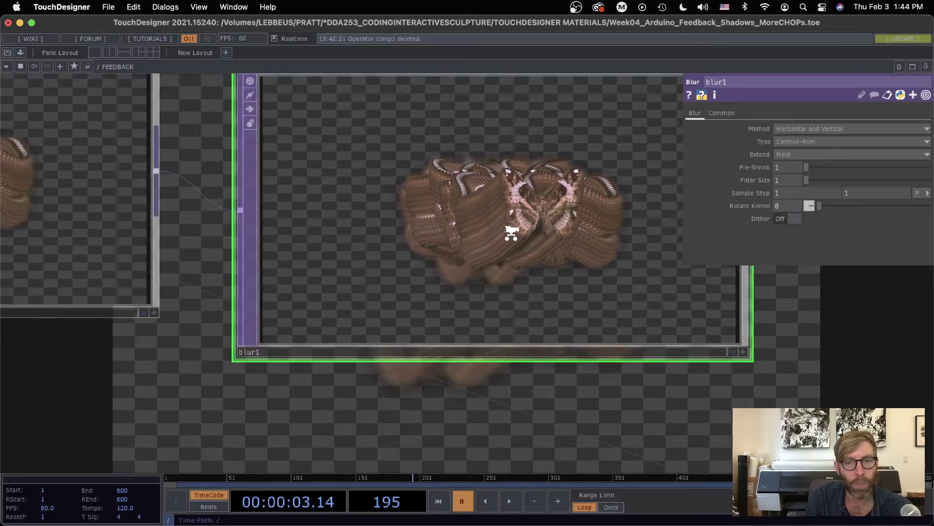
left_click_drag(401, 225, 380, 203)
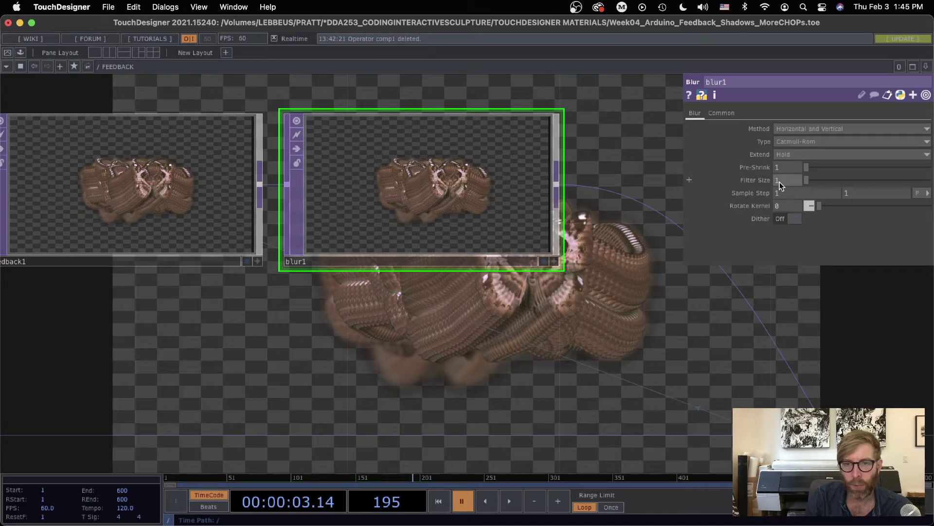
Step: Insert a Level TOP on blur1's output, between blur1 and comp1
scroll(670, 304, "down", 7)
left_click_drag(670, 304, 384, 270)
scroll(474, 298, "up", 2)
scroll(474, 298, "up", 1)
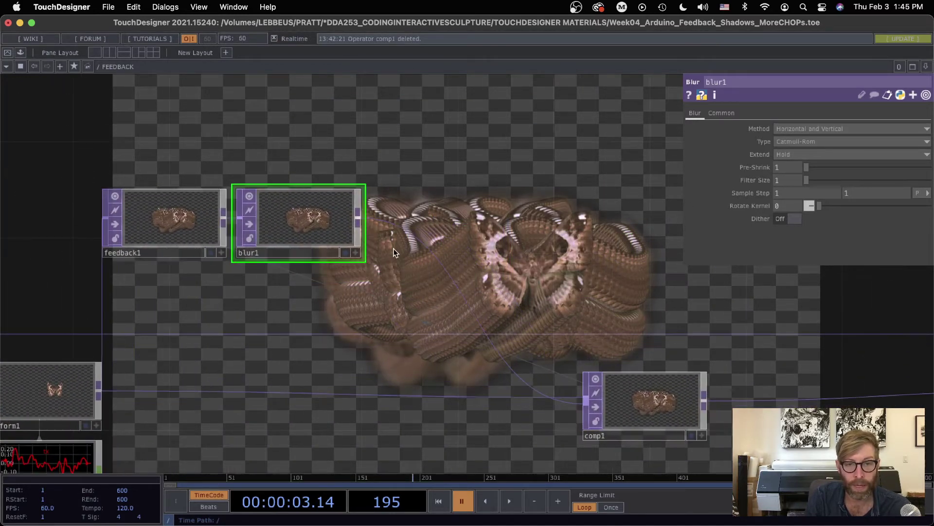
right_click(372, 221)
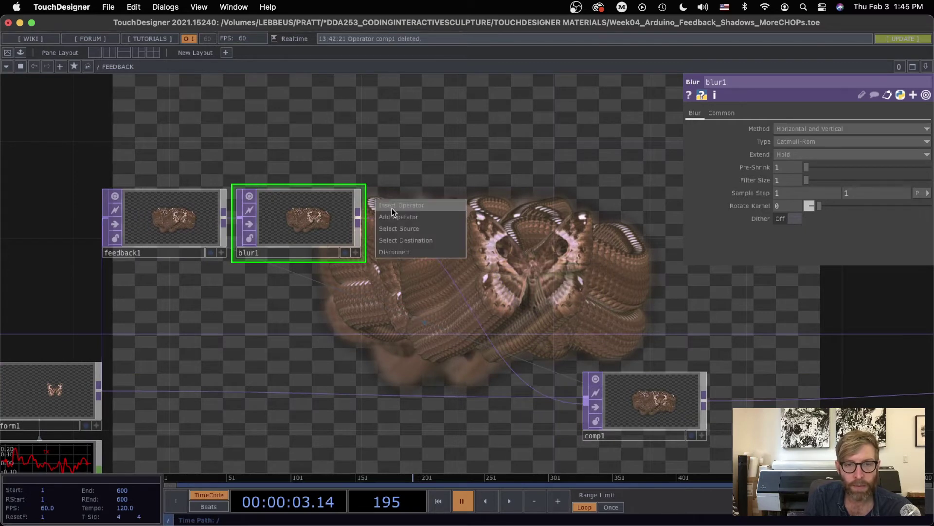
left_click(391, 205)
left_click(284, 267)
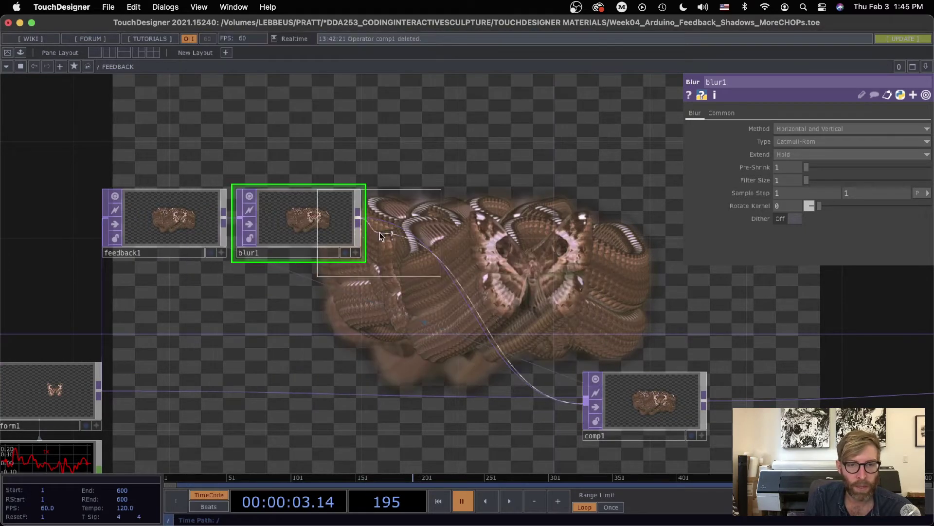
left_click(441, 225)
Step: Set level1's post Opacity to .98 and resume timeline playback to observe the fading trail
left_click(783, 113)
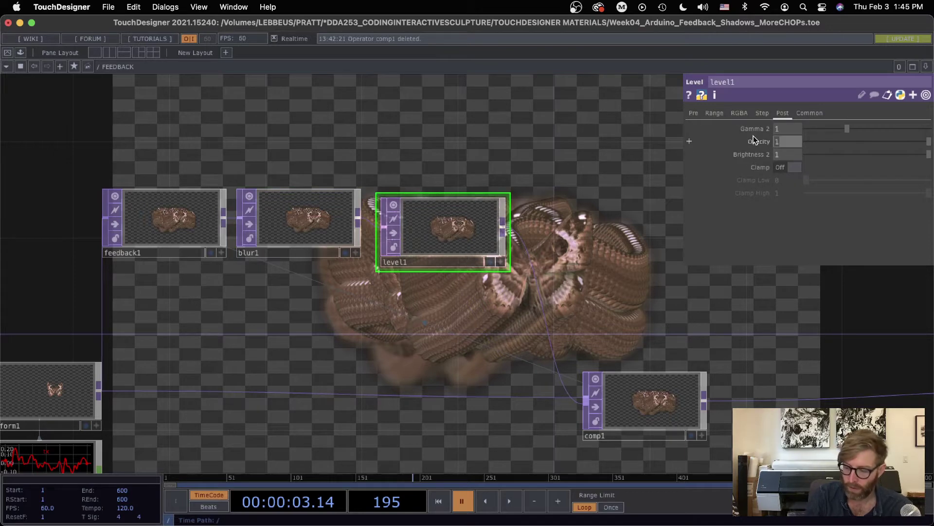
type("8")
key("Return")
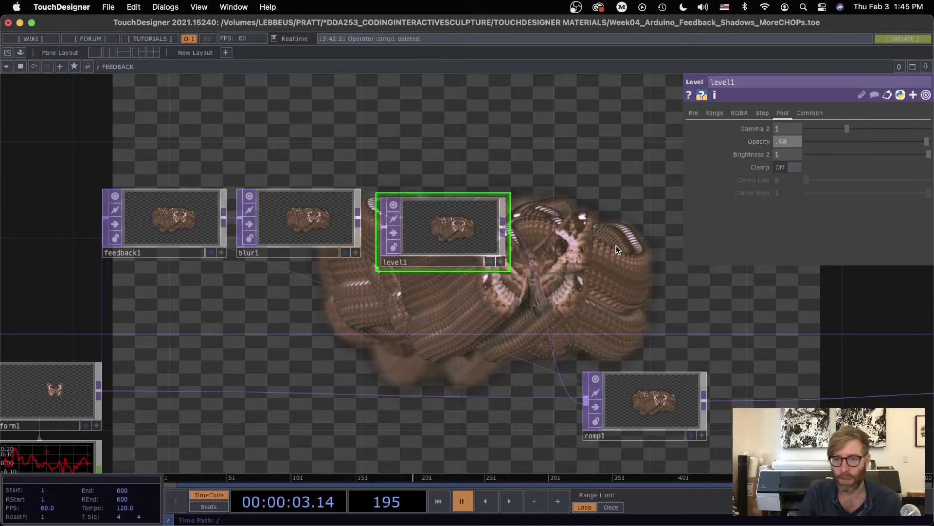
key("space")
scroll(608, 202, "down", 5)
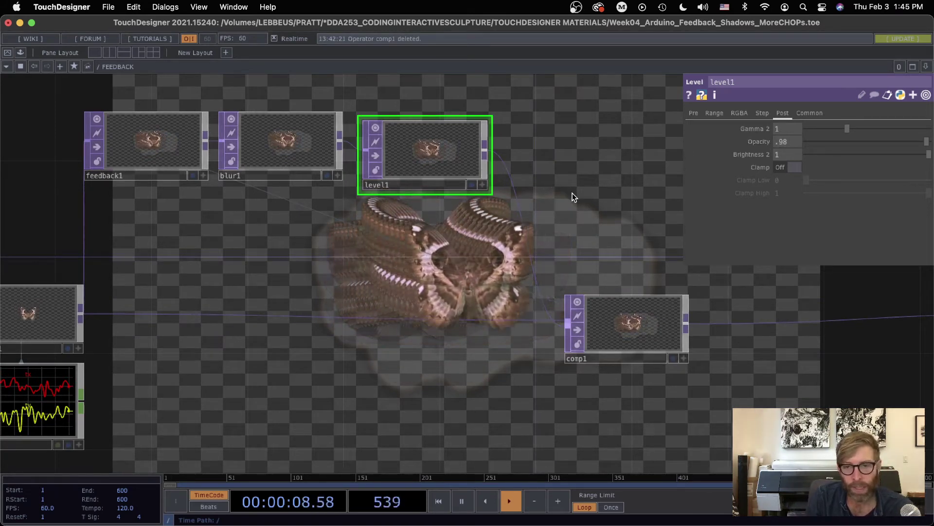
scroll(553, 189, "right", 2)
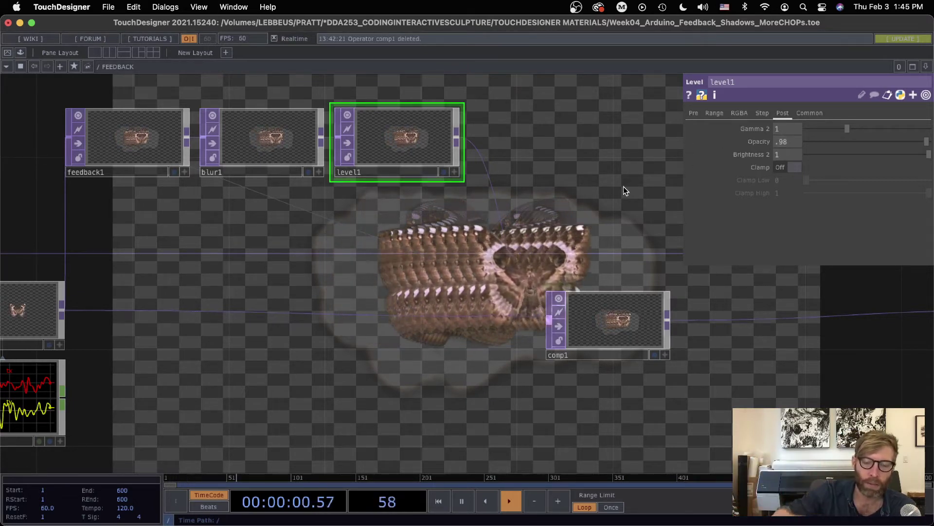
Step: Bring level1's parameters back into view and set its Gamma 2 to .98
left_click_drag(580, 158, 560, 247)
scroll(560, 246, "down", 2)
left_click_drag(580, 216, 512, 202)
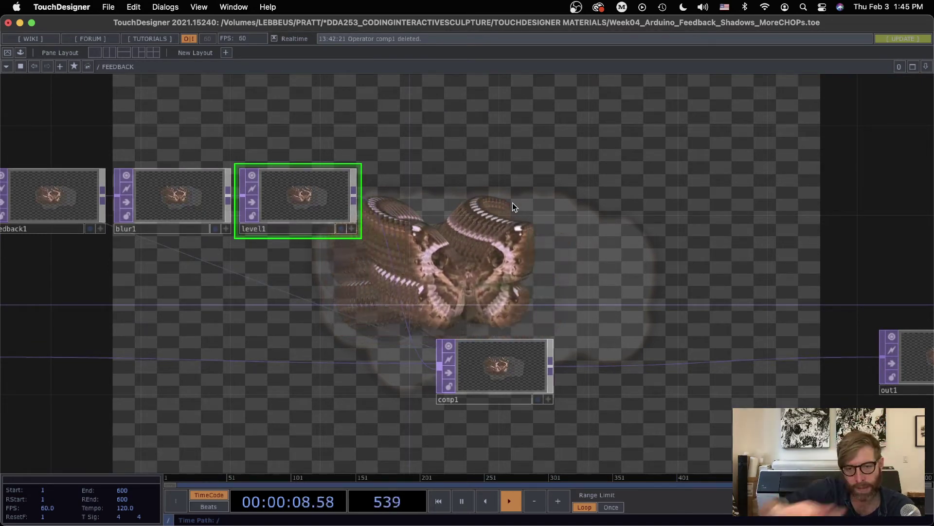
key("p")
scroll(633, 151, "left", 2)
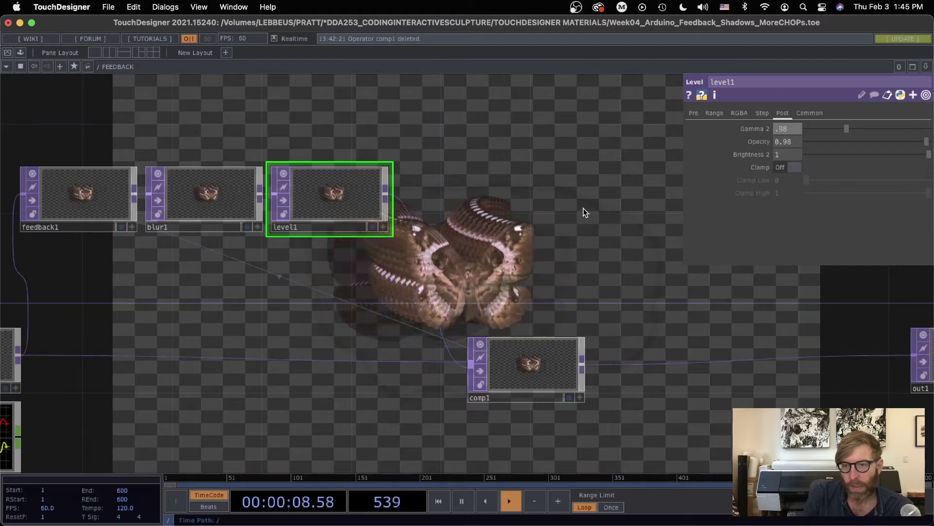
Step: Move comp1 closer to out1 to open space between level1 and comp1
scroll(604, 287, "down", 4)
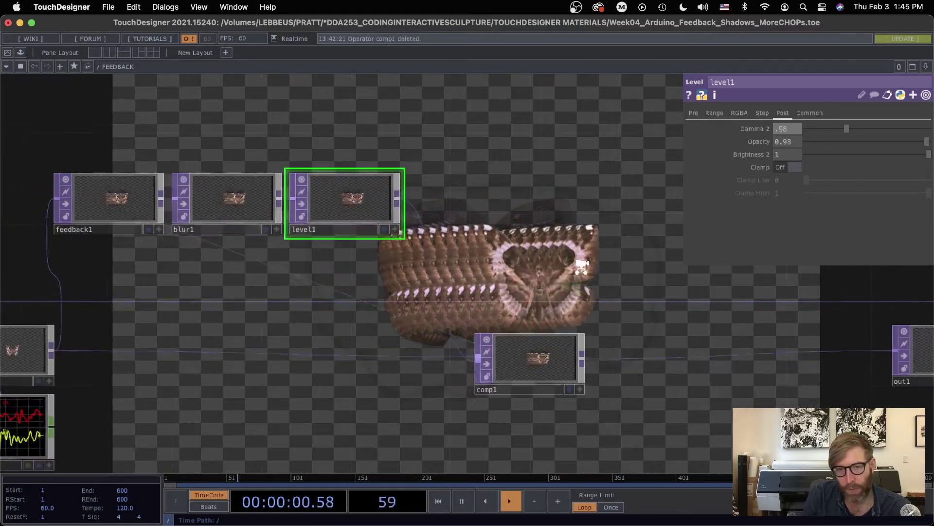
left_click_drag(539, 218, 625, 238)
left_click_drag(582, 344, 741, 350)
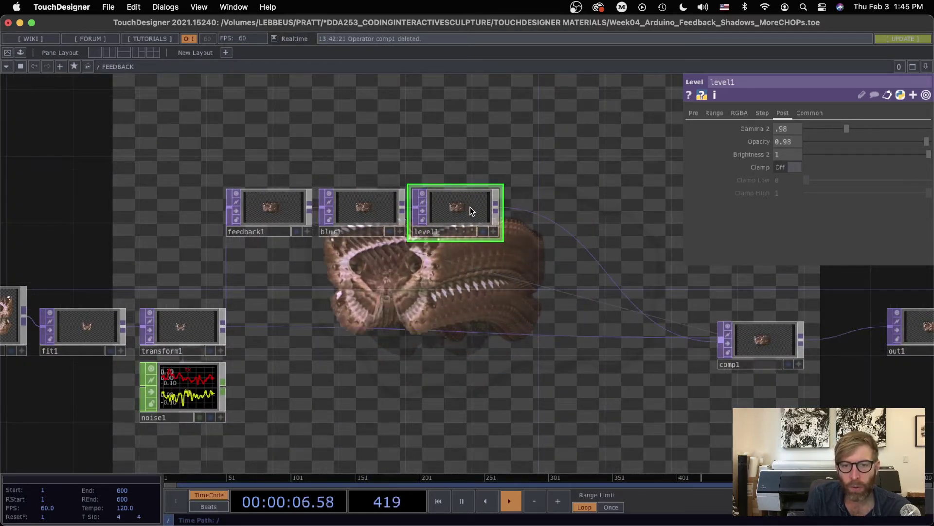
Step: Set level1's RGBA High R to .99 and High G to .98 to tint the trail
left_click(740, 114)
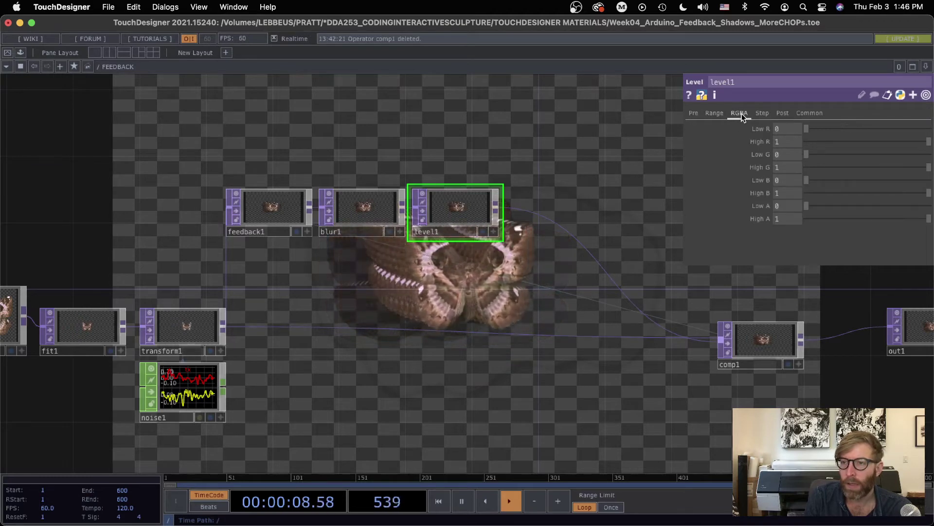
left_click_drag(619, 211, 491, 233)
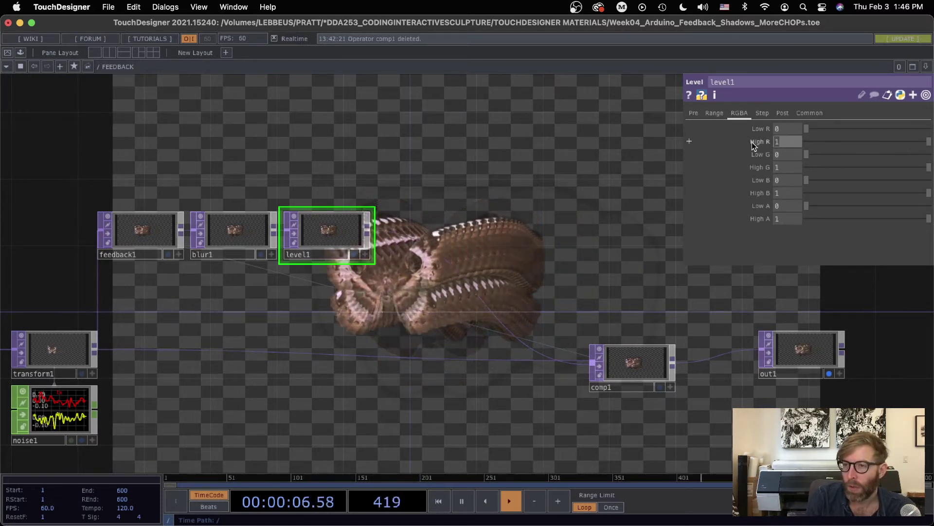
type(".99")
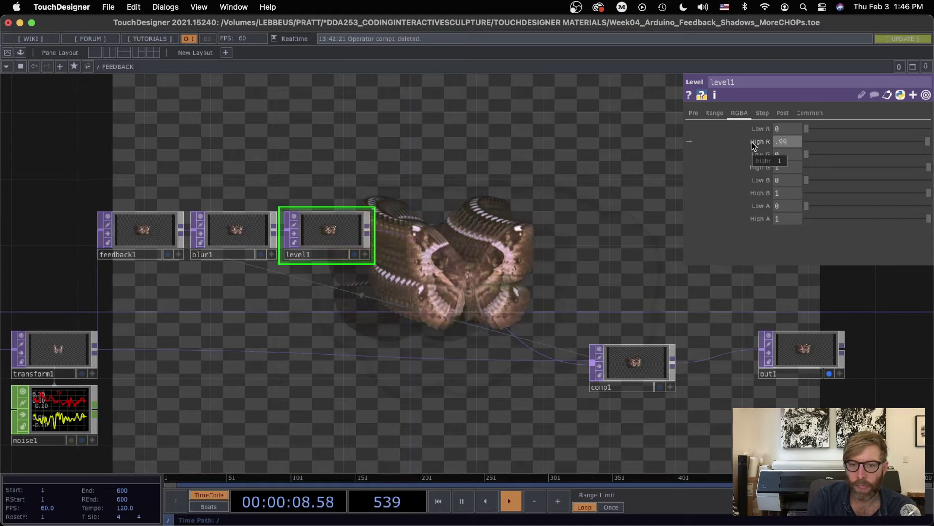
left_click(778, 169)
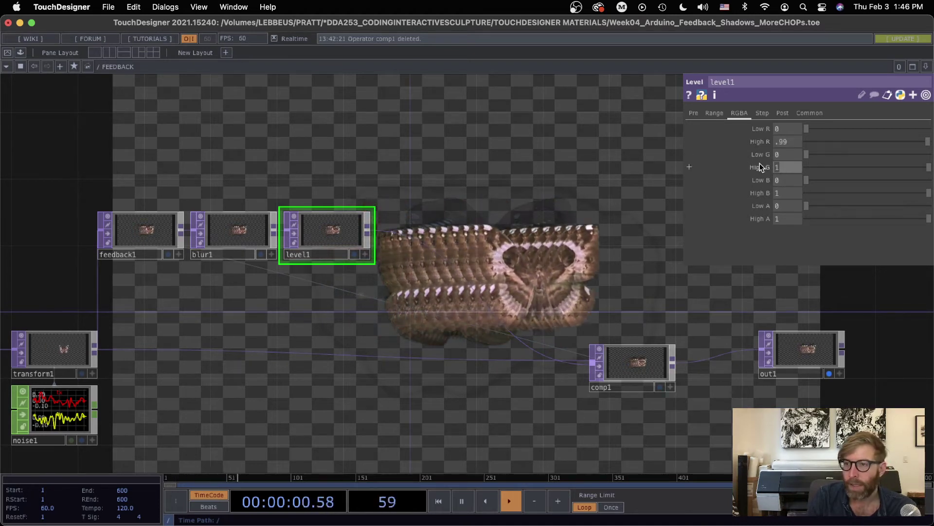
type(".98")
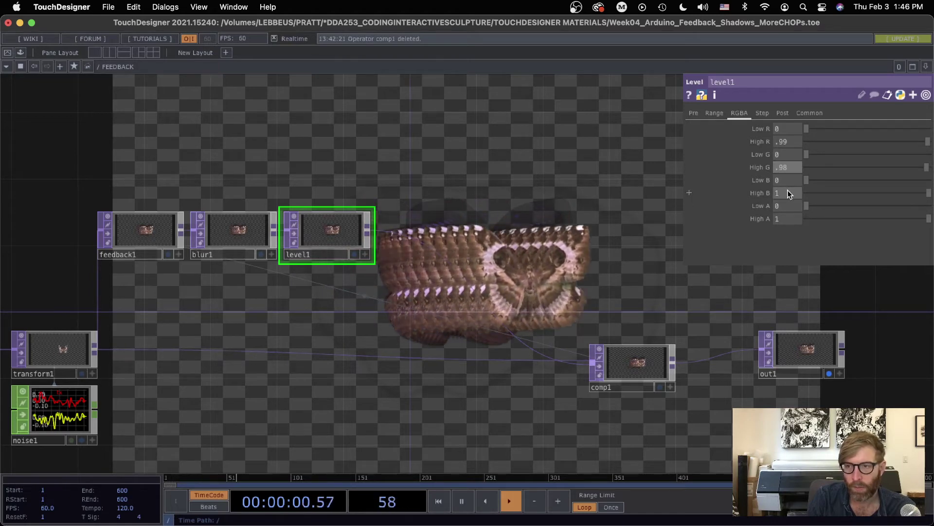
left_click_drag(479, 210, 532, 171)
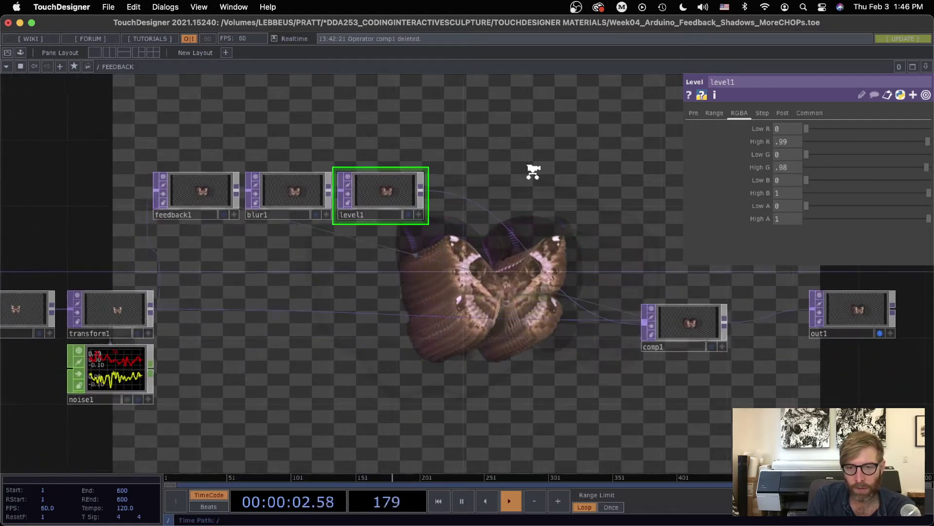
Step: Set blur1's Filter Size to 1.5
scroll(532, 171, "down", 2)
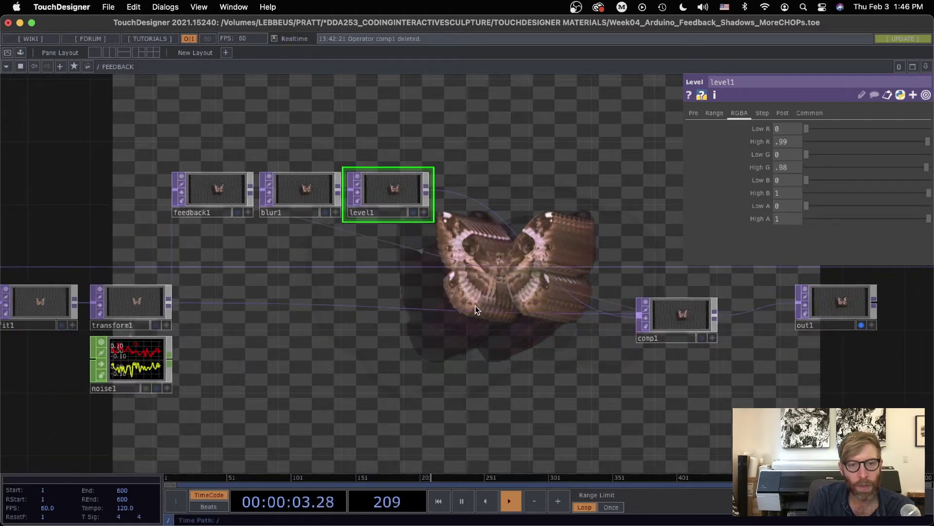
right_click(466, 196)
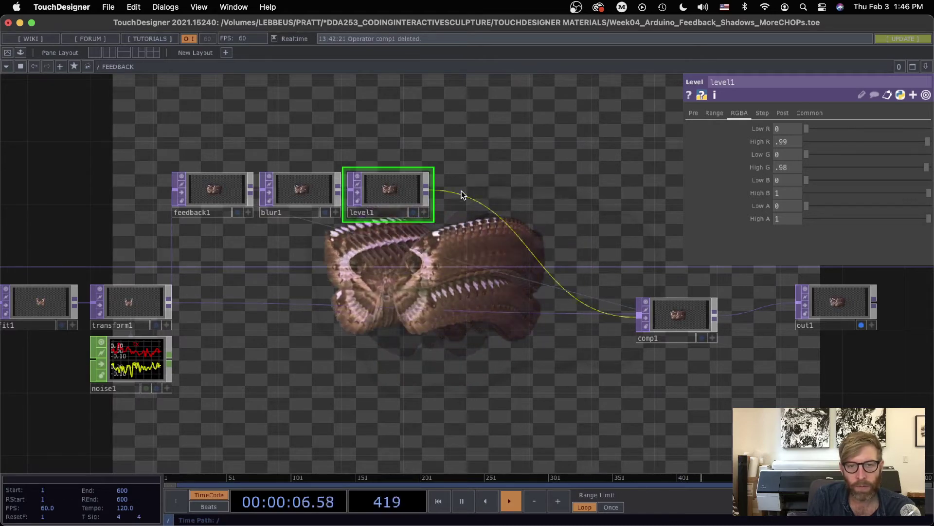
left_click(292, 191)
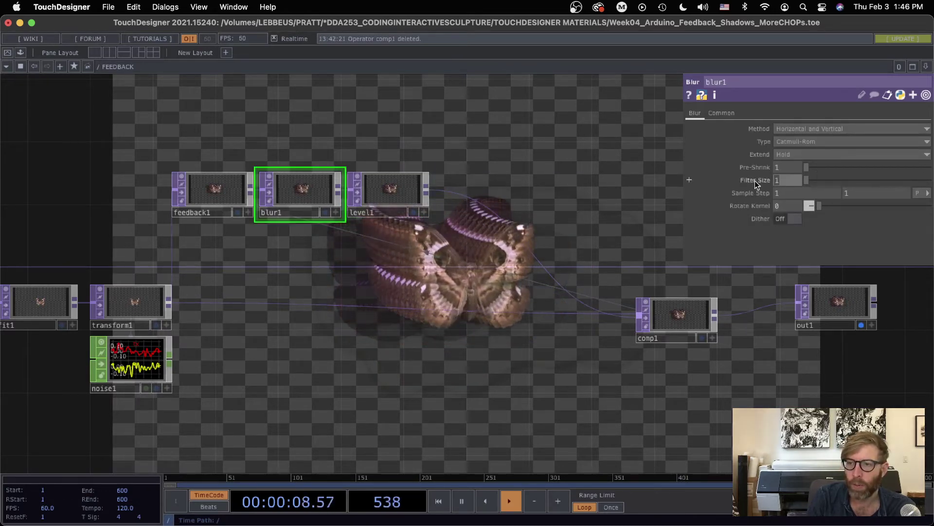
type("1.5")
key("Return")
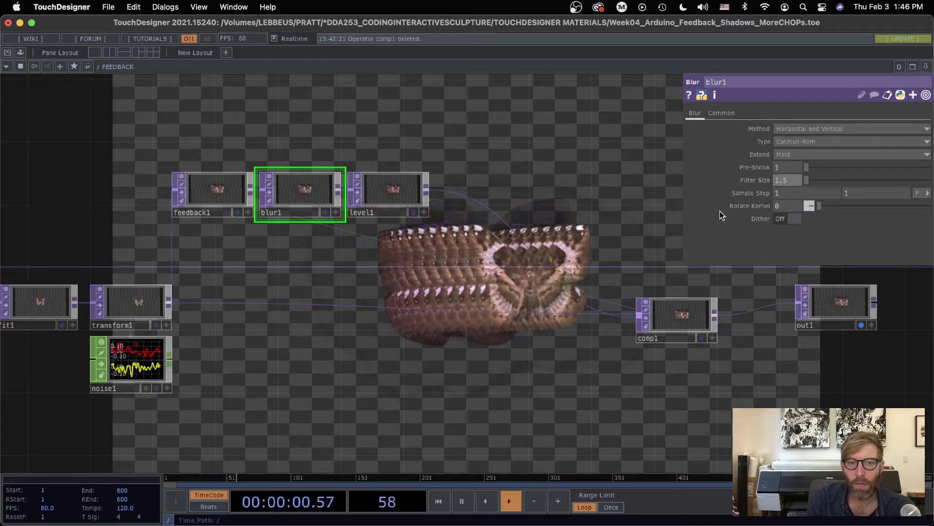
Step: Insert a Transform TOP on level1's output, between level1 and comp1
right_click(461, 196)
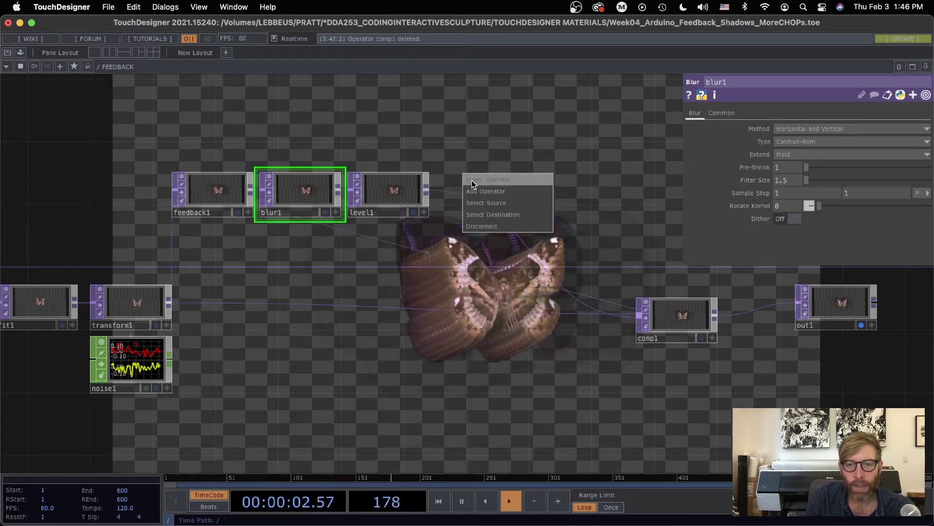
left_click(472, 180)
left_click(559, 221)
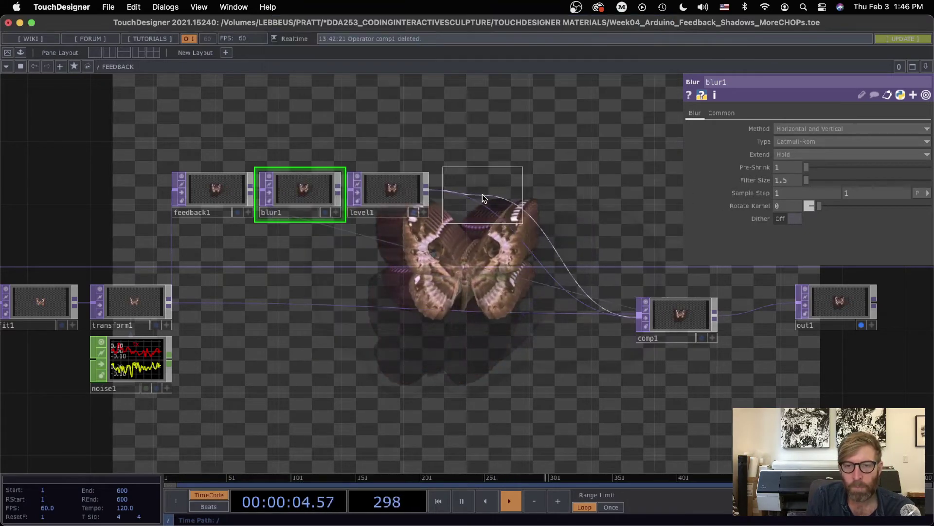
left_click(482, 194)
Step: Set transform2's Scale to 1.002 on both axes while keeping the output image in view
left_click_drag(573, 200, 394, 185)
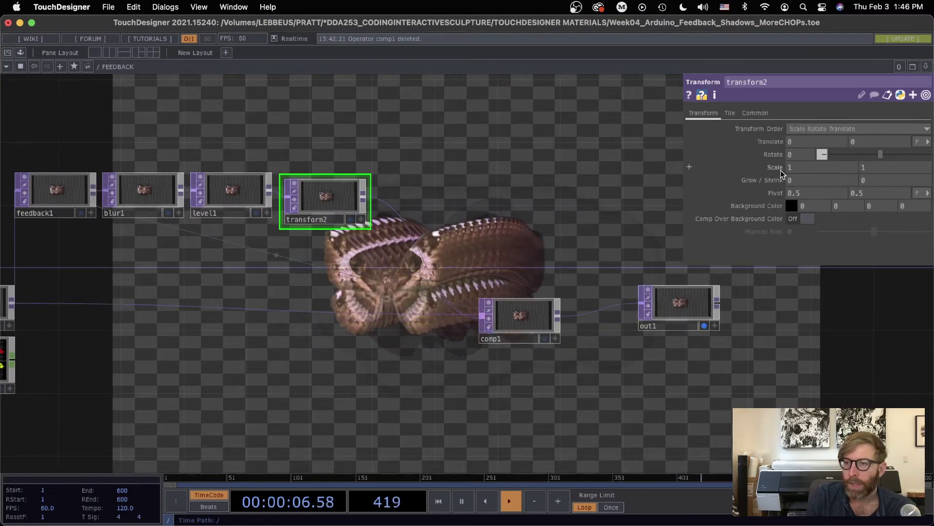
left_click_drag(544, 232, 500, 375)
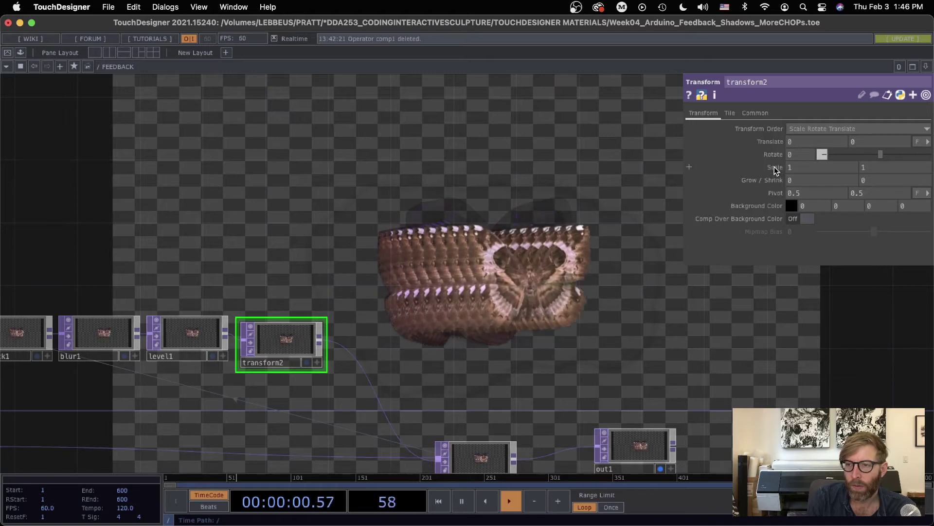
middle_click_drag(768, 170, 798, 191)
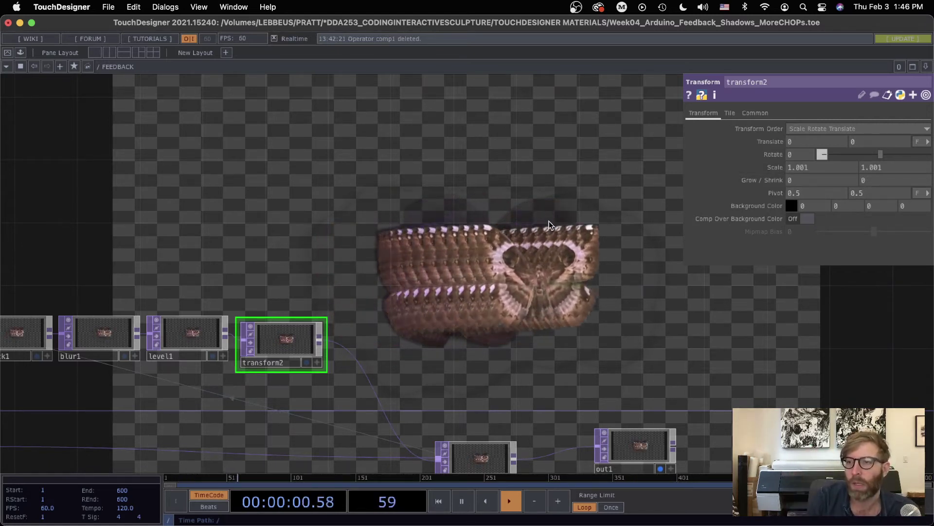
mouse_move(769, 169)
middle_mouse_down()
mouse_move(769, 194)
mouse_move(786, 195)
mouse_move(771, 170)
middle_mouse_up()
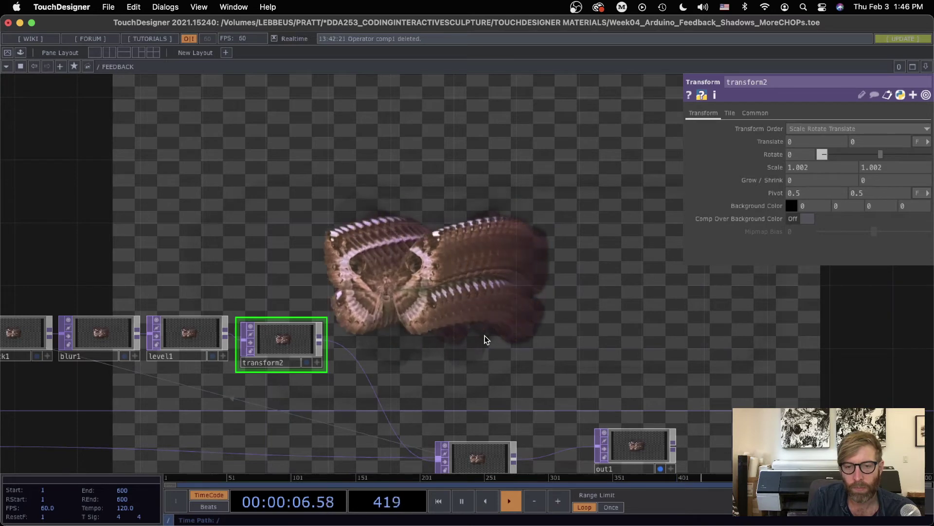
Step: Try a Rotate value of 1 on transform2 to spin the feedback trail
left_click(798, 156)
type("1")
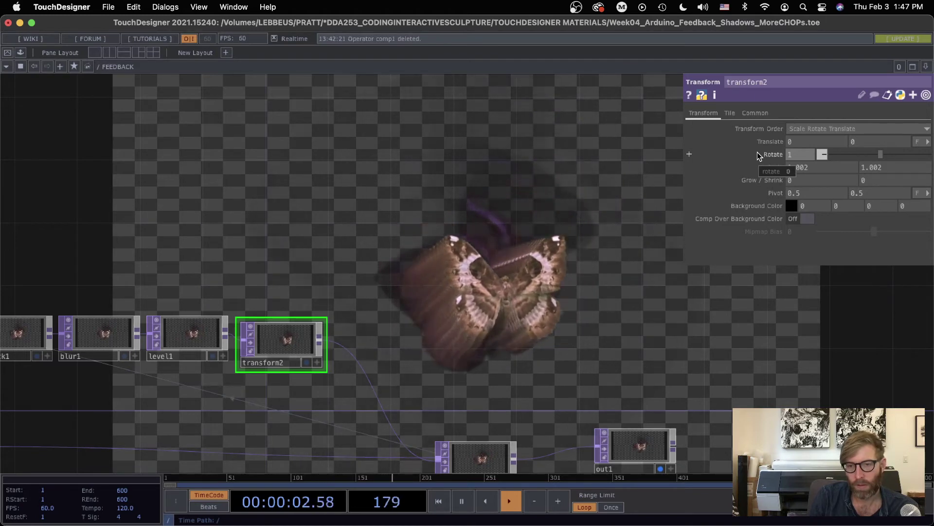
scroll(533, 247, "down", 4)
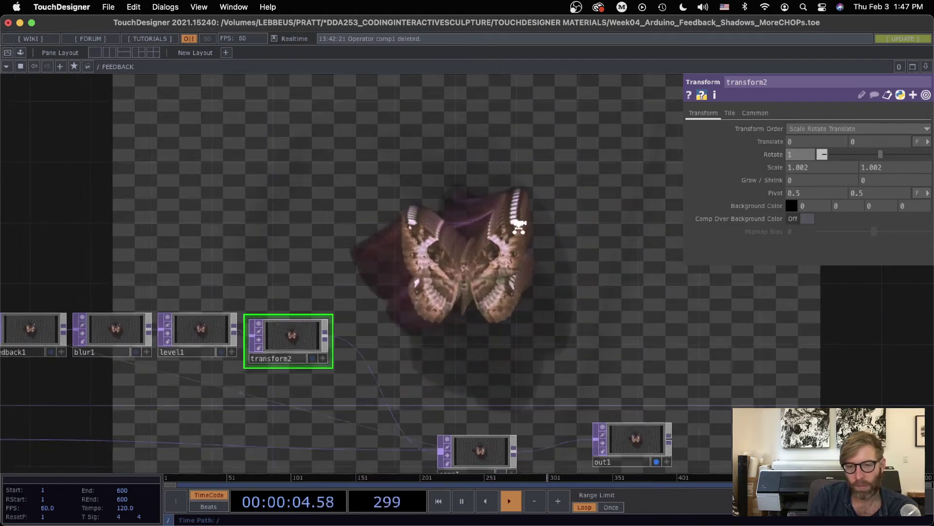
left_click_drag(533, 247, 498, 208)
Step: Set transform2's Rotate to .1 for a subtle rotation of the feedback trail
left_click(802, 157)
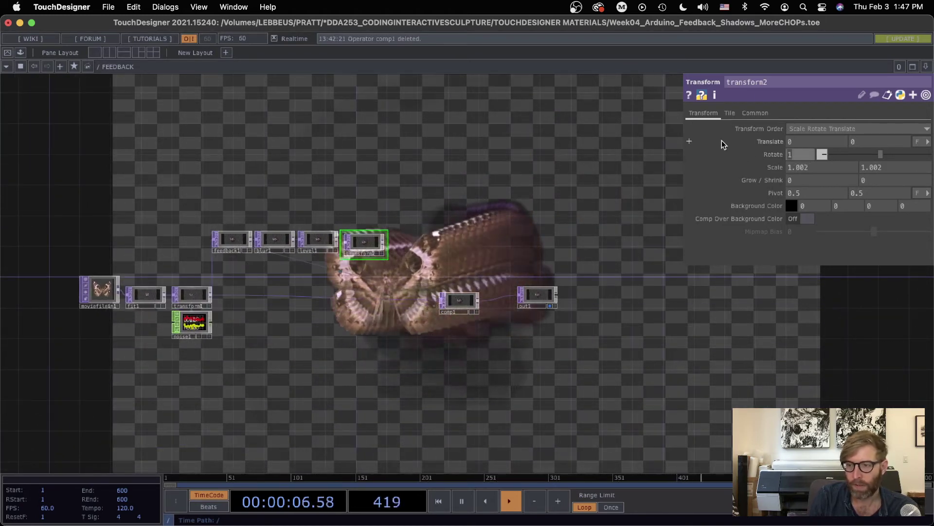
type(".1")
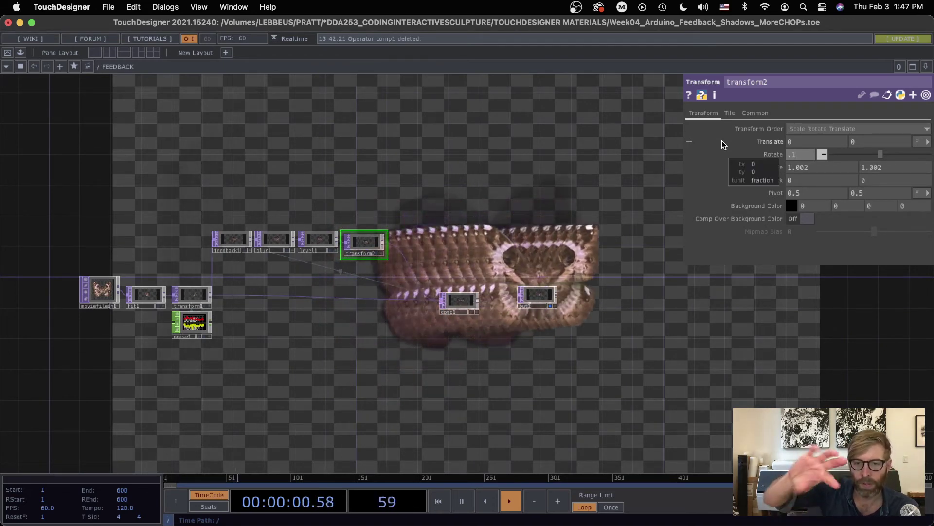
left_click_drag(422, 388, 545, 399)
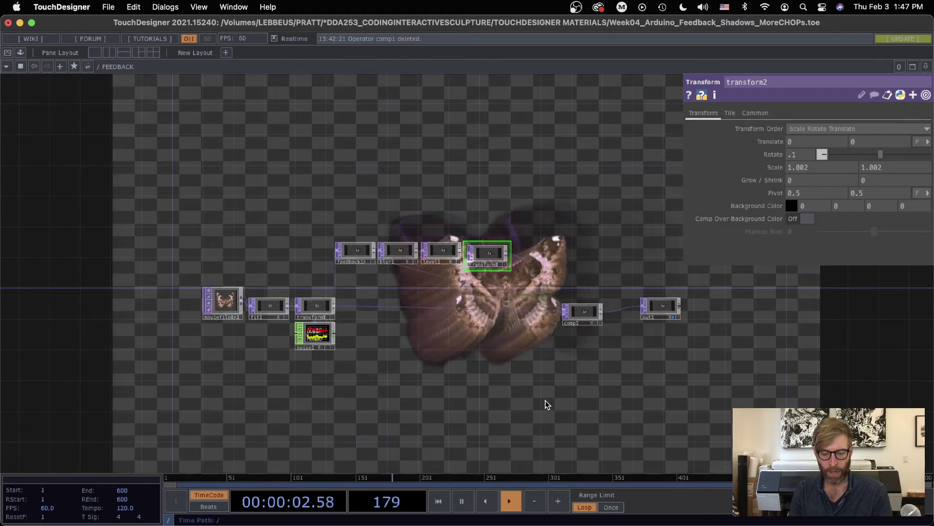
key("p")
left_click_drag(513, 337, 468, 212)
scroll(562, 276, "up", 3)
scroll(490, 233, "down", 1)
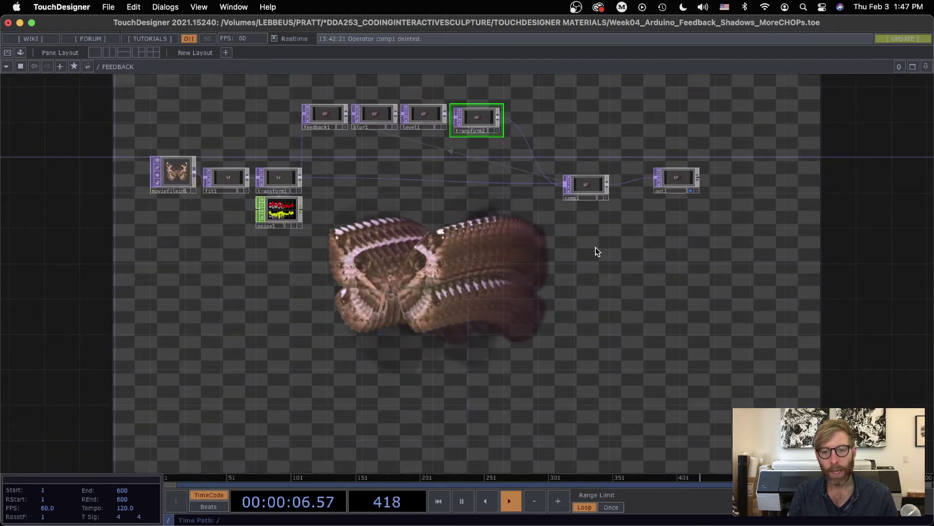
Step: Try the Screen operation on comp1 for blending the butterfly with its trail
scroll(596, 248, "up", 3)
left_click_drag(563, 252, 434, 320)
scroll(472, 303, "up", 10)
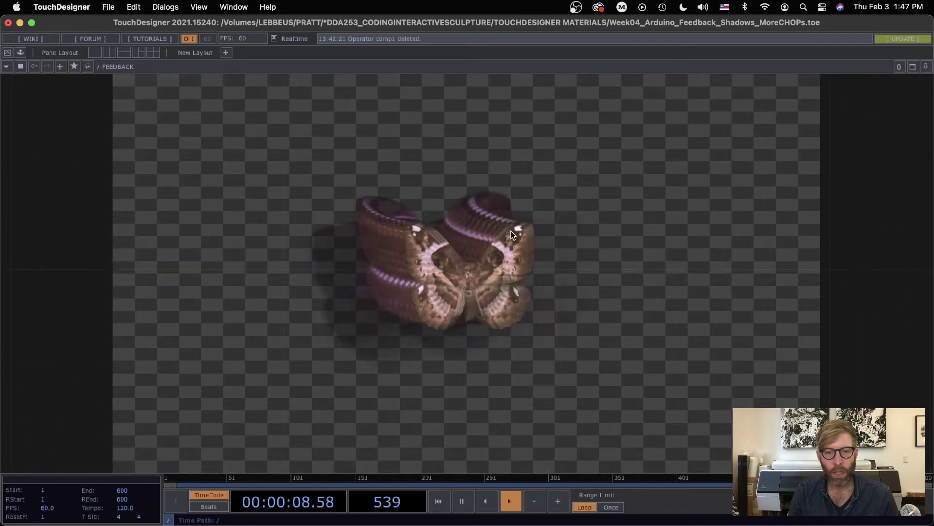
left_click_drag(554, 97, 643, 278)
scroll(644, 278, "right", 5)
left_click(281, 235)
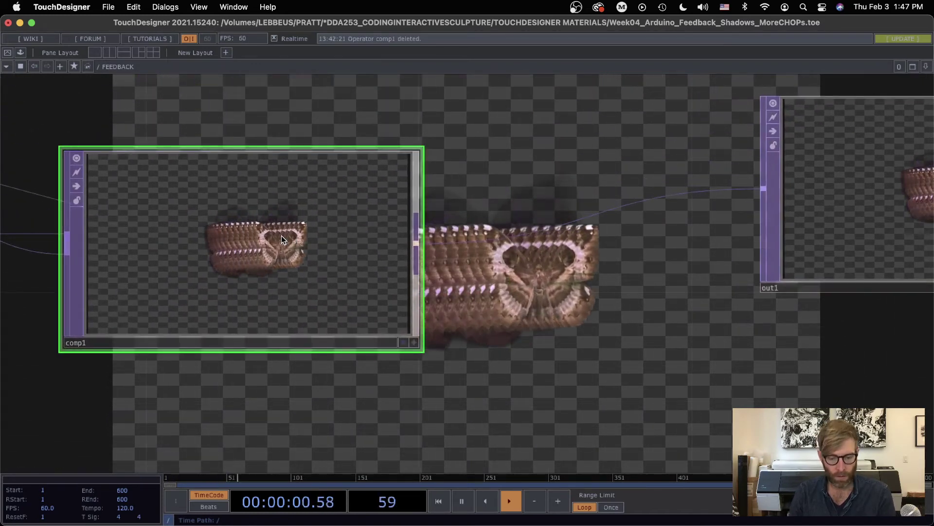
key("p")
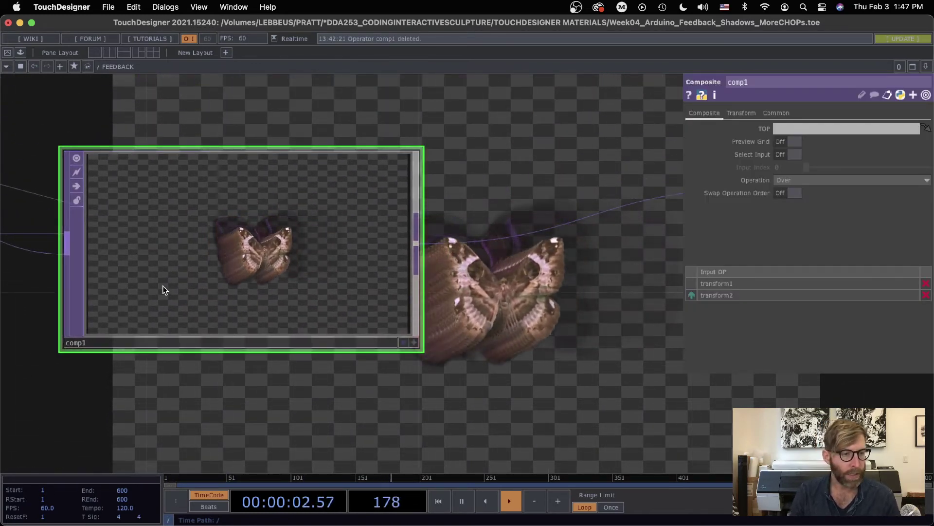
scroll(550, 299, "right", 2)
scroll(550, 299, "down", 2)
left_click(792, 180)
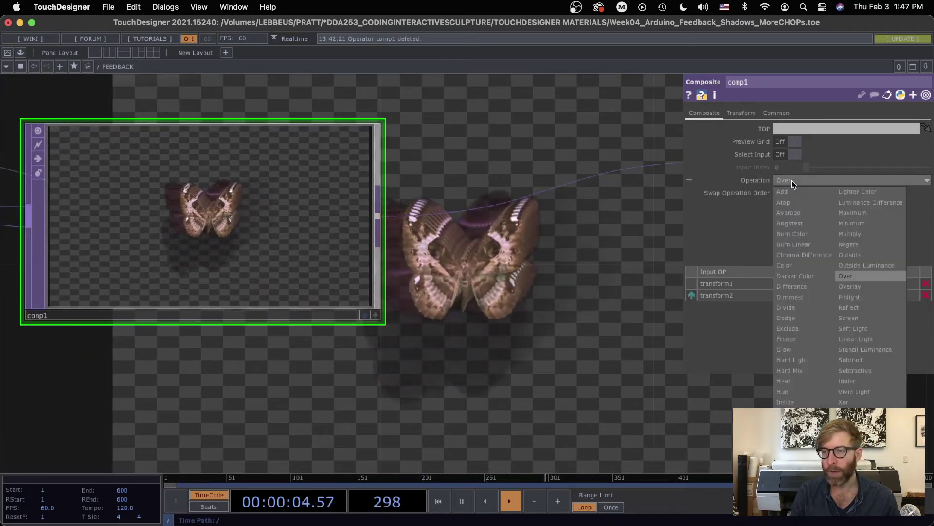
left_click(848, 318)
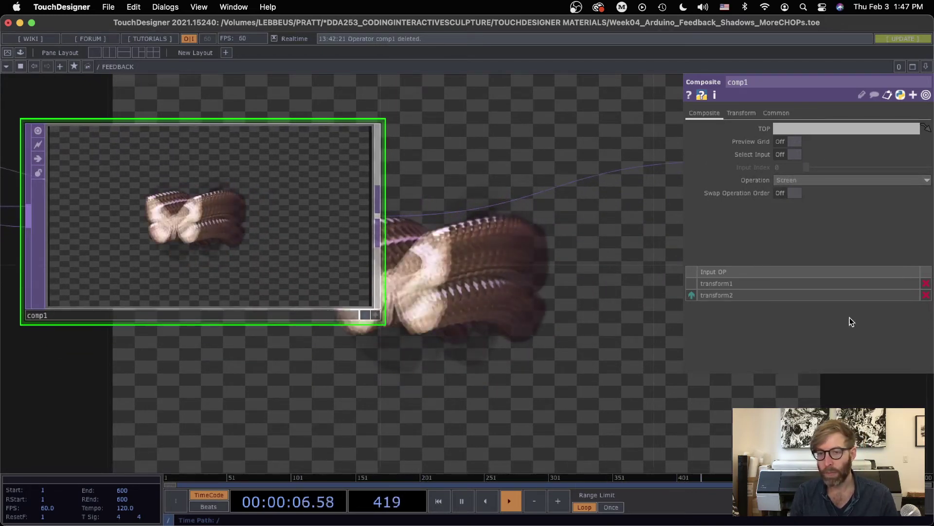
Step: Set level1's Brightness 2 to .98 to darken the feedback trail
scroll(536, 340, "down", 5)
scroll(542, 292, "up", 2)
scroll(542, 292, "left", 3)
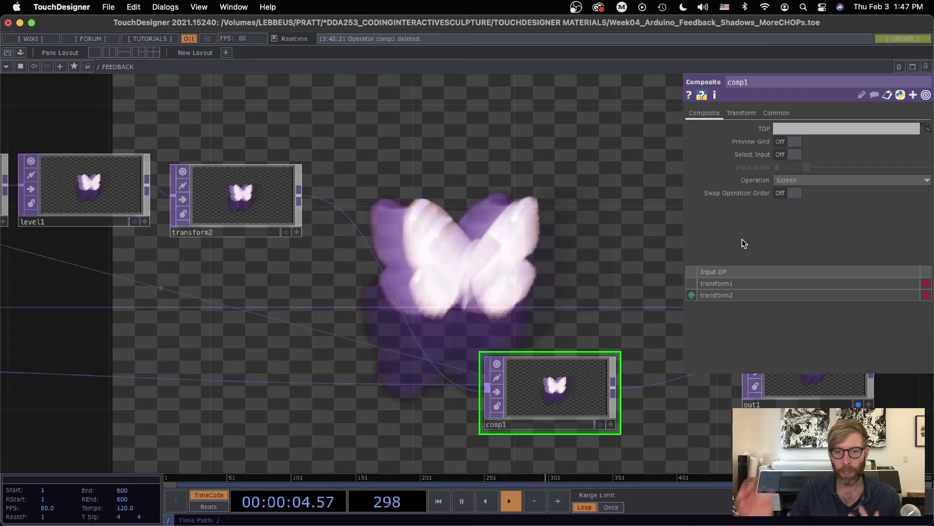
scroll(603, 250, "left", 5)
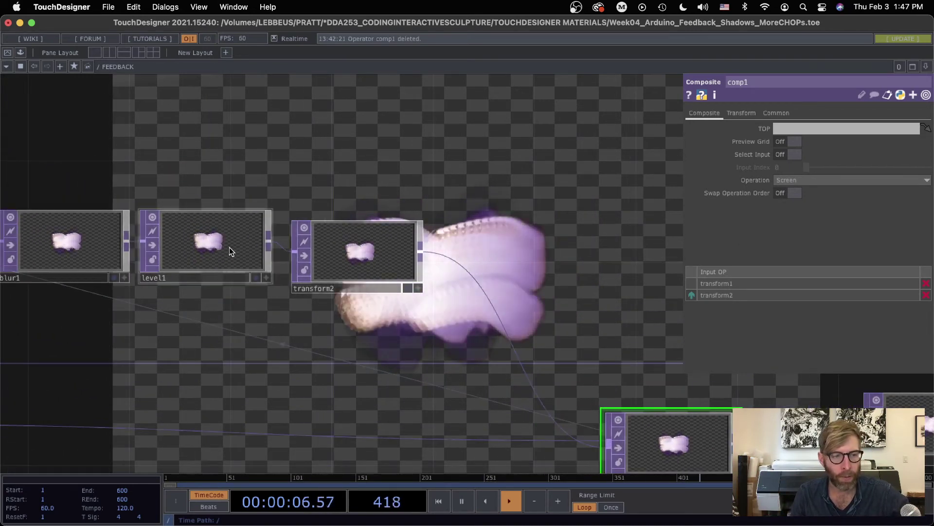
left_click(218, 238)
left_click(787, 117)
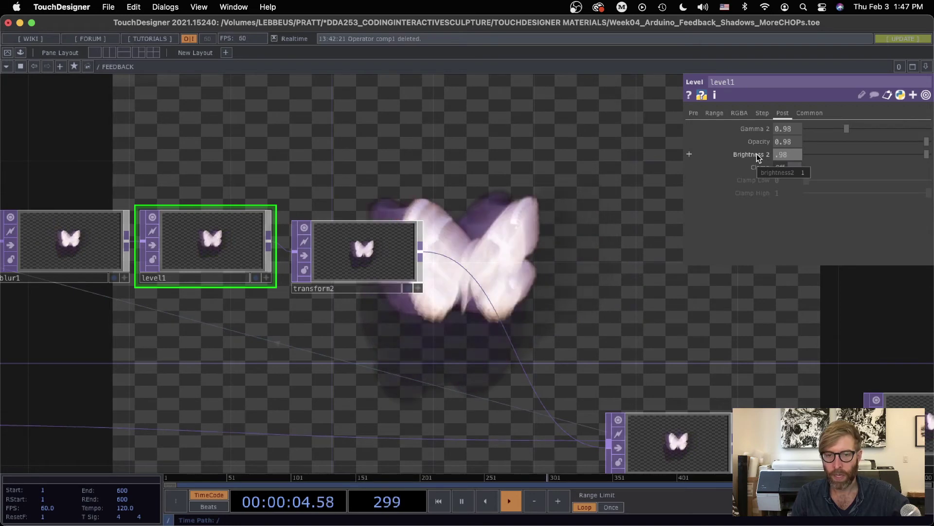
left_click_drag(579, 237, 520, 241)
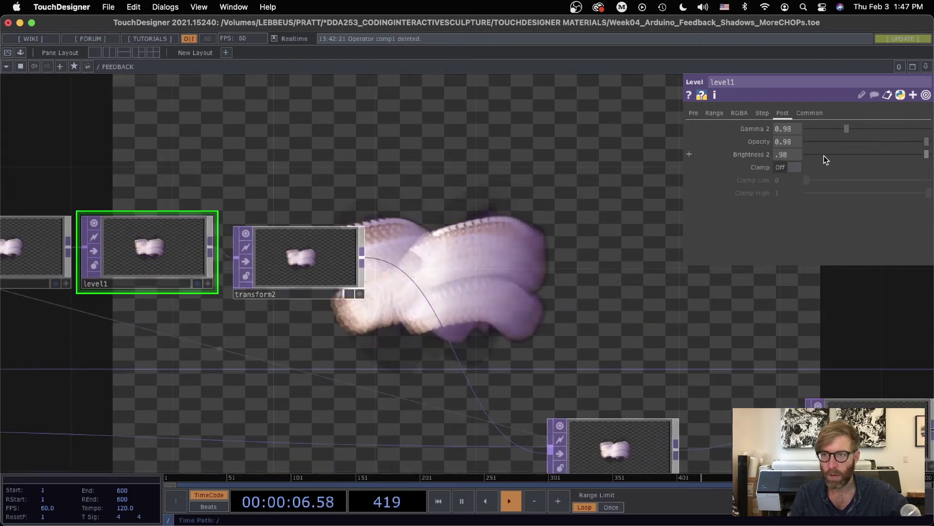
Step: Try a Brightness 1 of 1.01 on level1 and reset it to 1
left_click(693, 112)
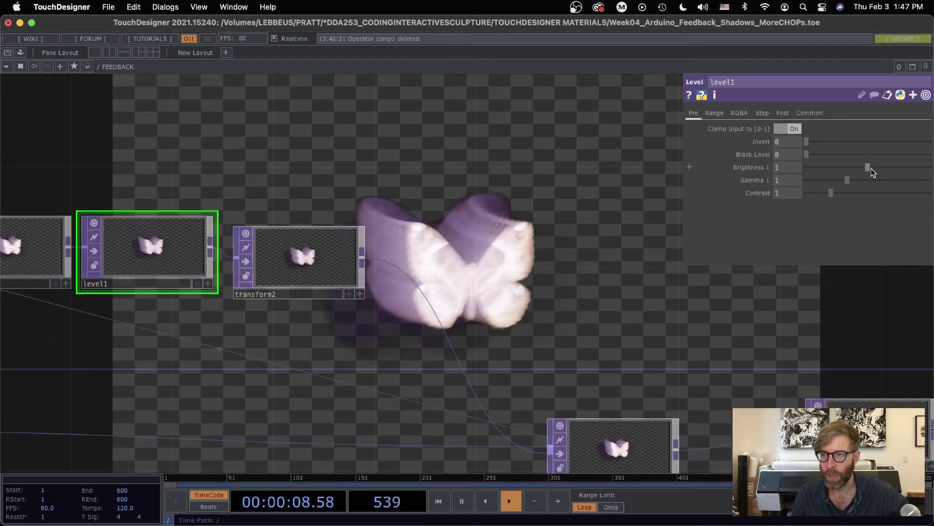
left_click_drag(868, 167, 869, 167)
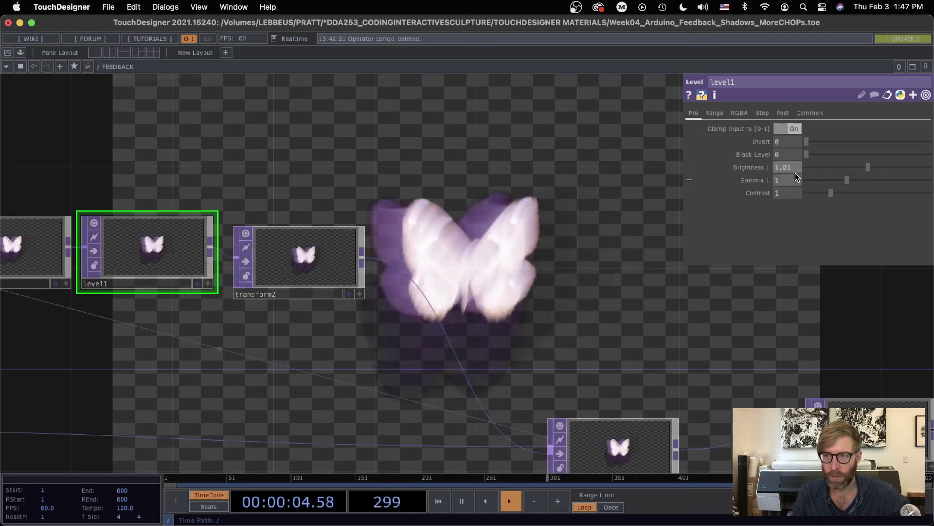
type("1")
key("Return")
Step: Set comp1's Operation back to Over
left_click_drag(565, 229, 564, 42)
left_click(618, 273)
left_click(827, 180)
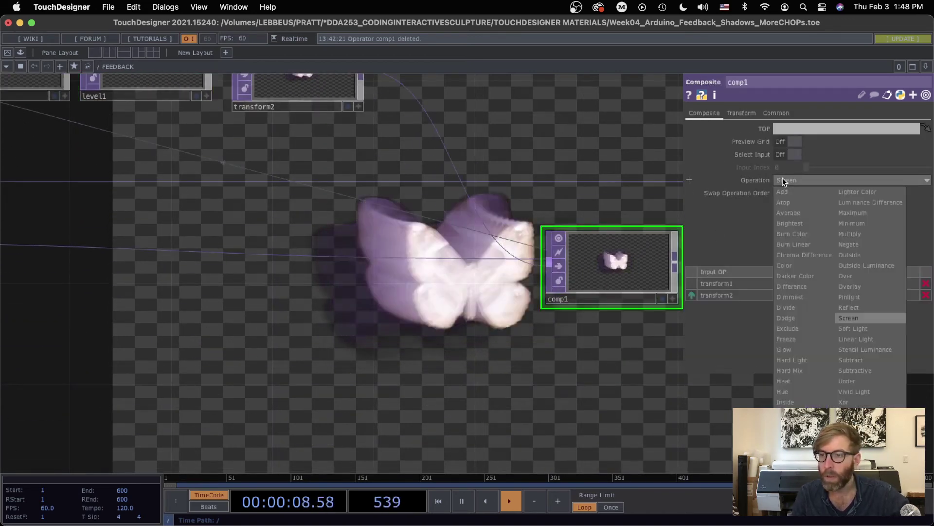
left_click(845, 272)
scroll(537, 340, "down", 2)
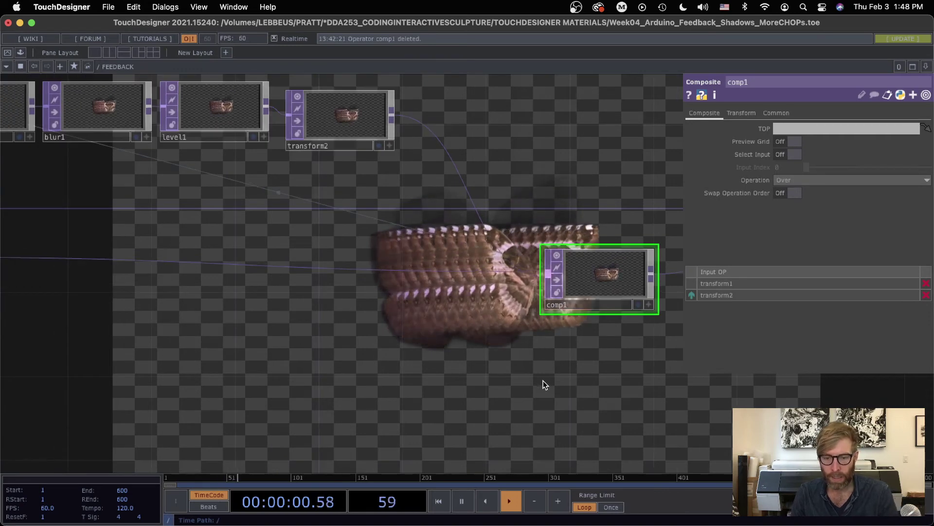
Step: Add an Edge TOP fed by transform1's output and place it below comp1
key("p")
key("h")
key("Tab")
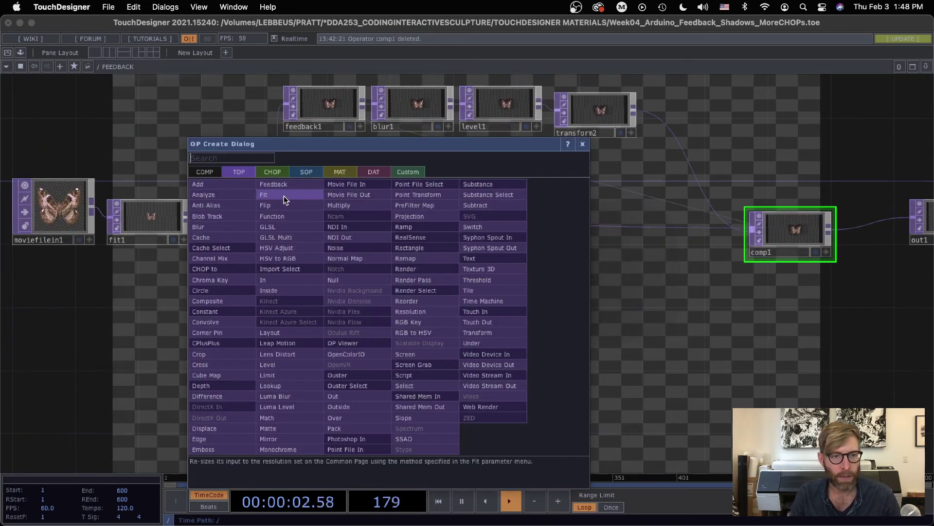
left_click(202, 439)
left_click(453, 348)
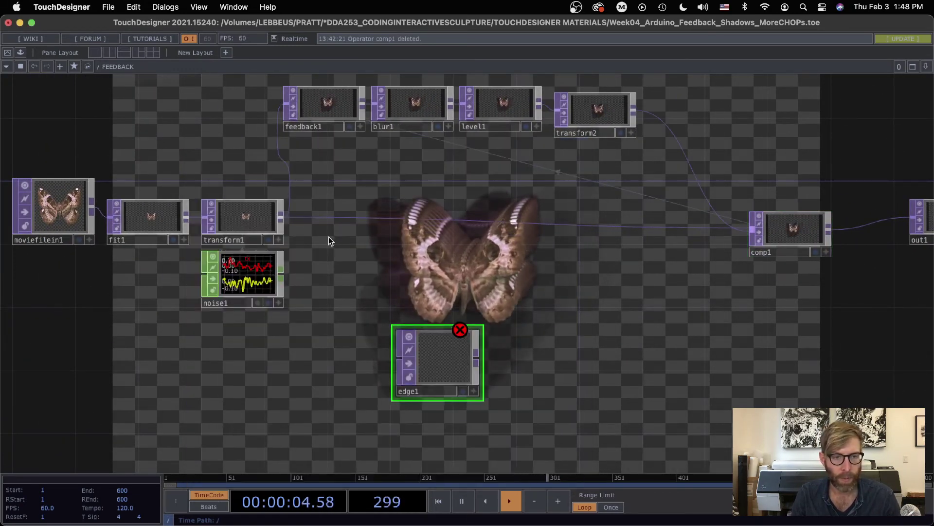
left_click(282, 215)
left_click(398, 361)
left_click_drag(597, 364, 400, 367)
left_click_drag(242, 363, 592, 300)
scroll(591, 300, "up", 2)
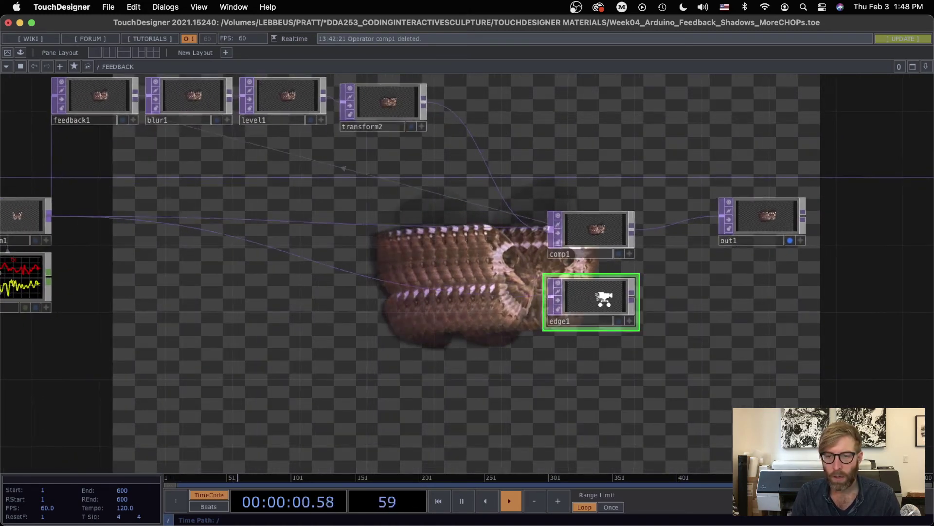
Step: Insert a Threshold TOP on the connection between transform1 and edge1
right_click(326, 277)
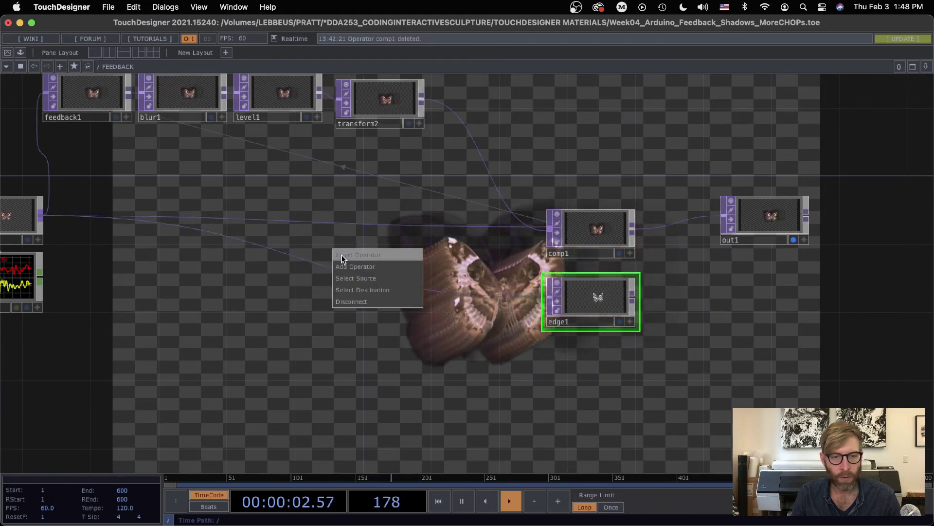
left_click(340, 257)
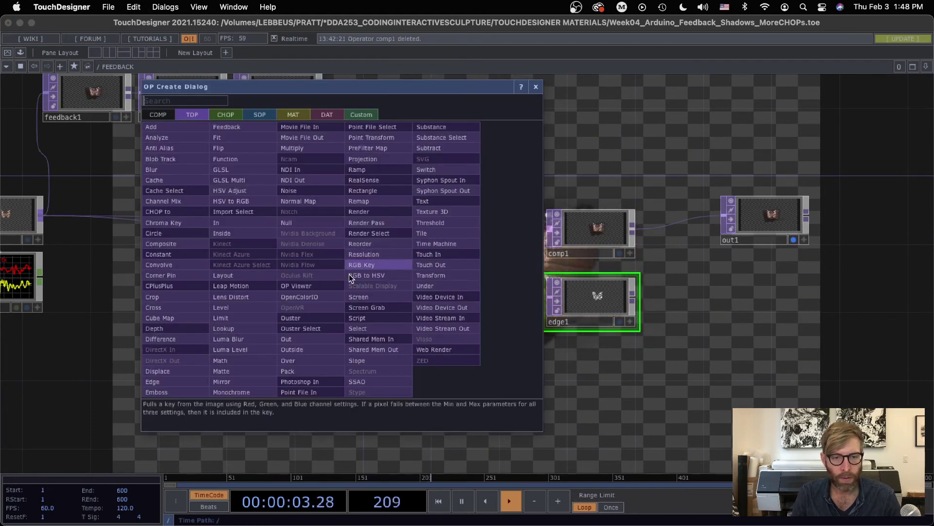
left_click(431, 222)
scroll(500, 309, "up", 2)
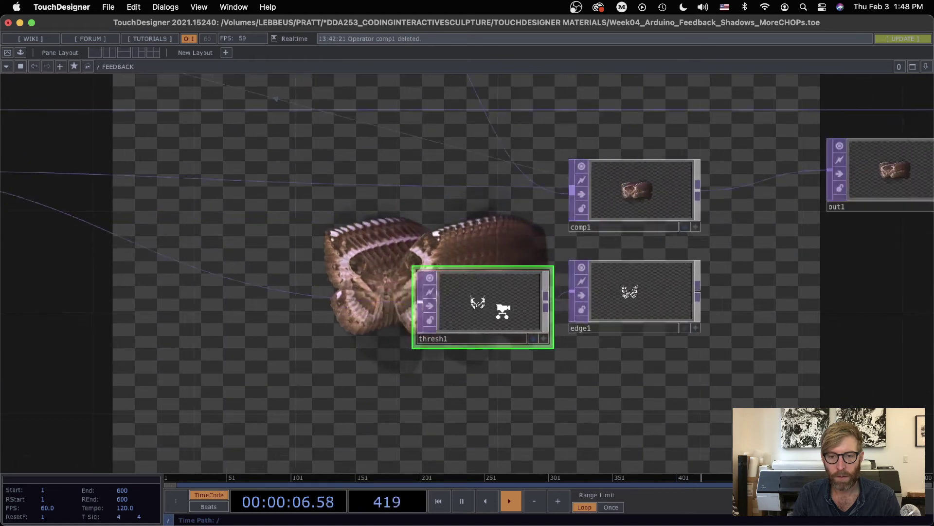
scroll(499, 319, "up", 5)
Step: Set thresh1's RGB to Alpha so the edge detection traces the butterfly's silhouette
key("p")
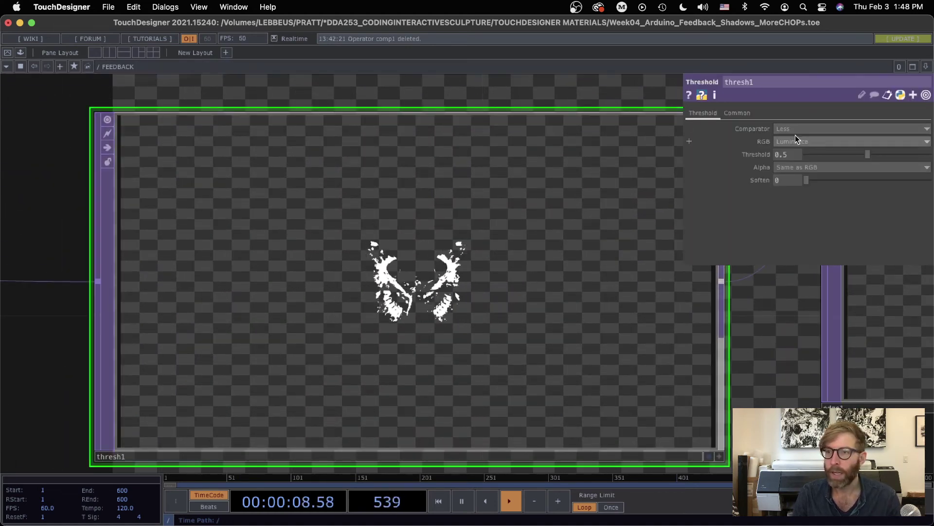
left_click(784, 194)
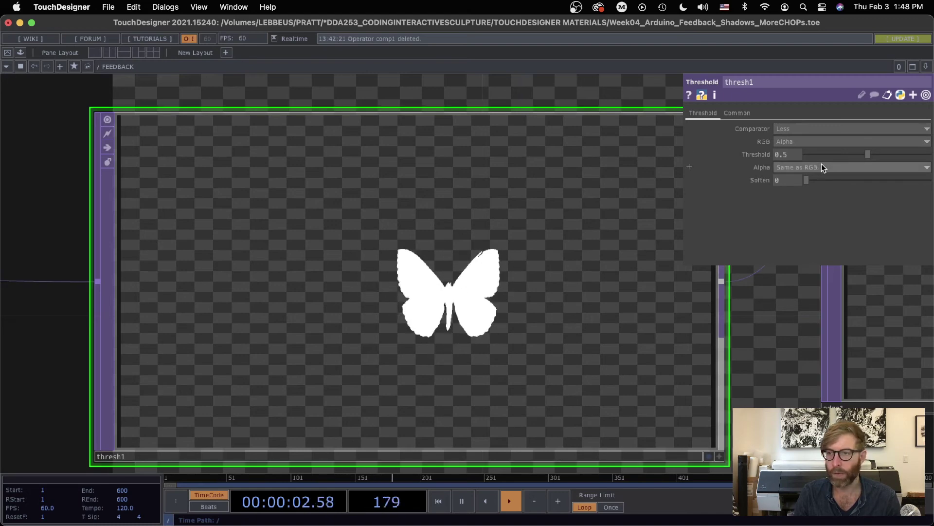
scroll(515, 293, "down", 2)
left_click_drag(783, 414, 263, 404)
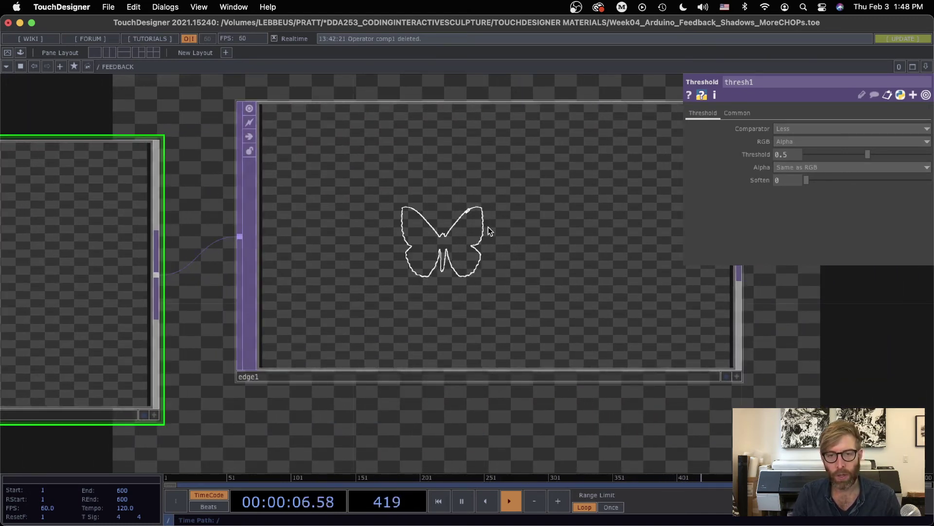
scroll(515, 293, "down", 5)
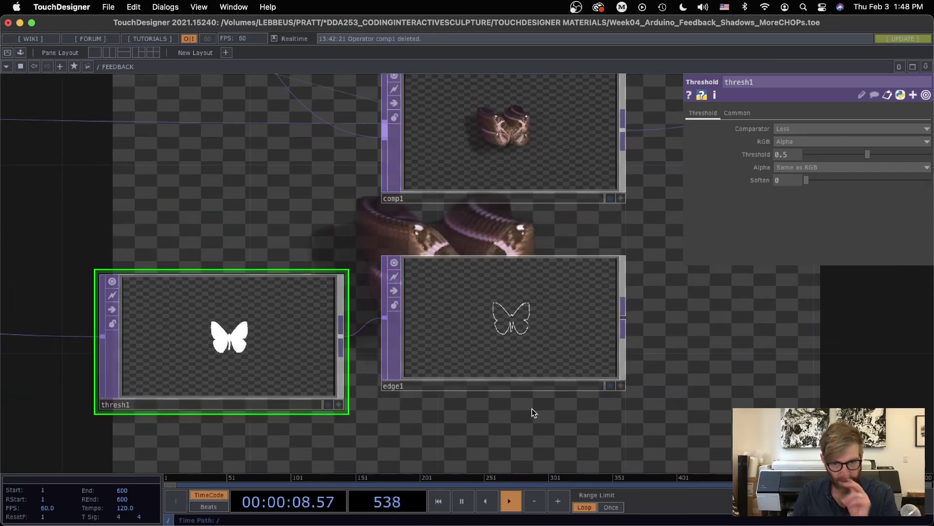
Step: Move edge1 closer to thresh1 beneath comp1
scroll(532, 411, "right", 3)
scroll(470, 354, "up", 3)
left_click_drag(438, 355, 429, 356)
scroll(496, 362, "down", 1)
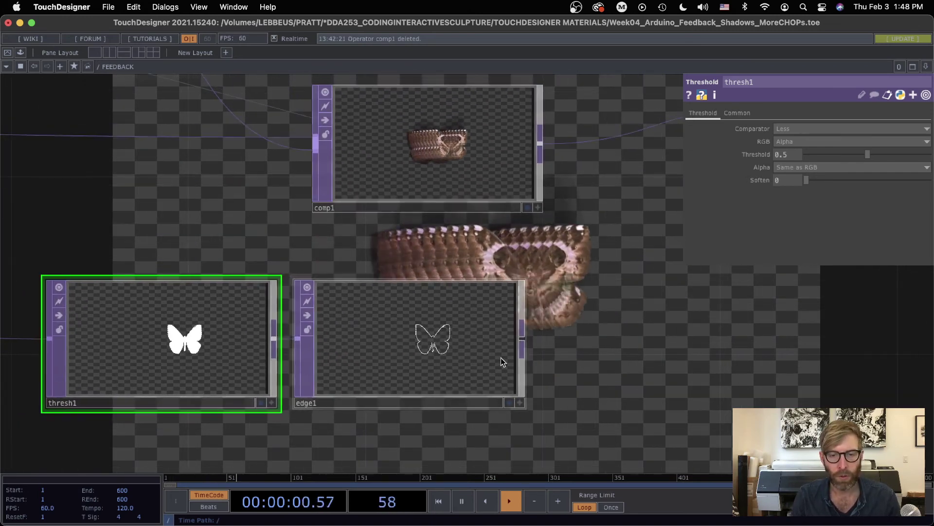
left_click_drag(568, 327, 500, 335)
scroll(503, 334, "down", 3)
left_click_drag(568, 309, 381, 354)
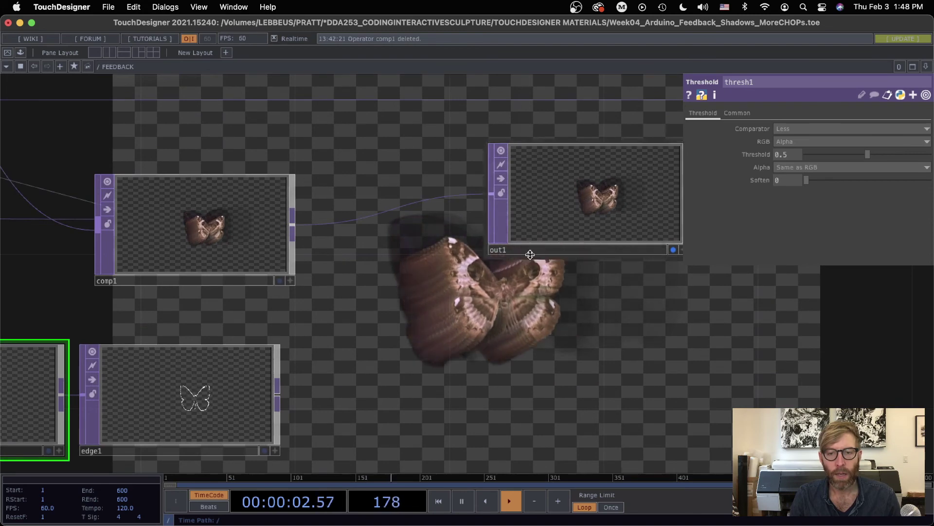
Step: Set edge1's Edge Color to black
left_click(180, 389)
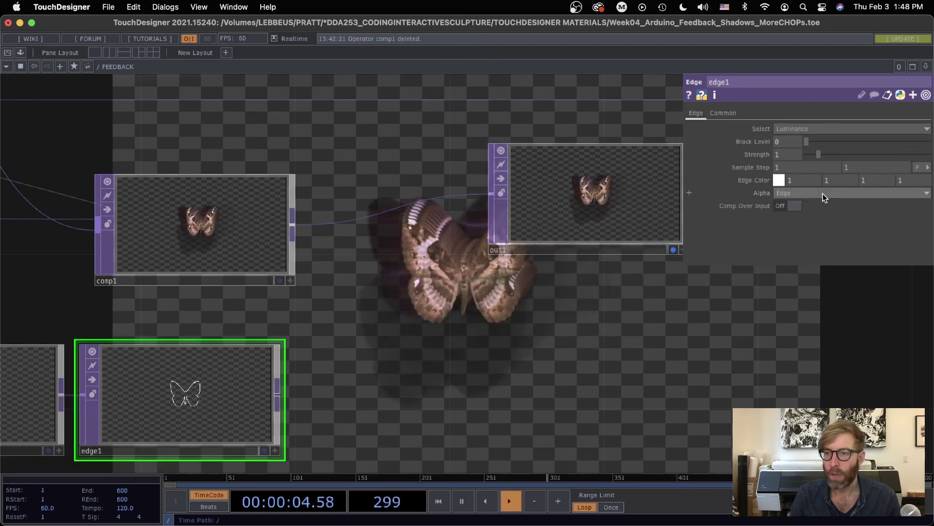
left_click(779, 180)
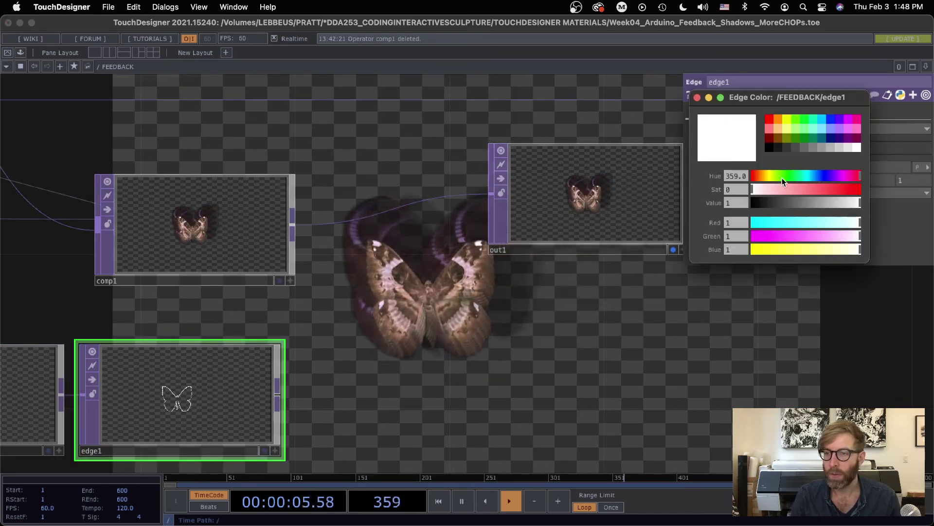
left_click(769, 147)
left_click(698, 98)
scroll(679, 171, "down", 1)
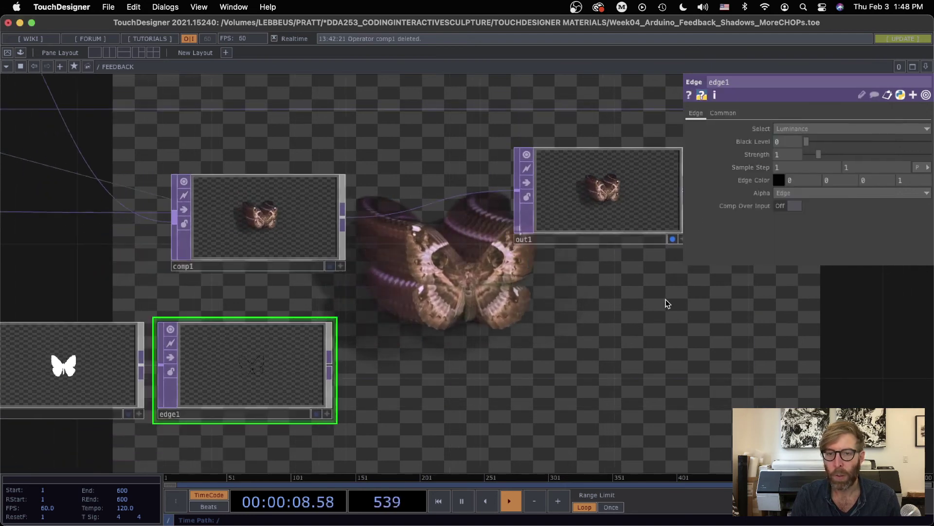
Step: Make room before out1 and add an Over TOP layering edge1 over comp1, with its output feeding out1
left_click_drag(668, 302, 506, 328)
left_click_drag(434, 225, 735, 226)
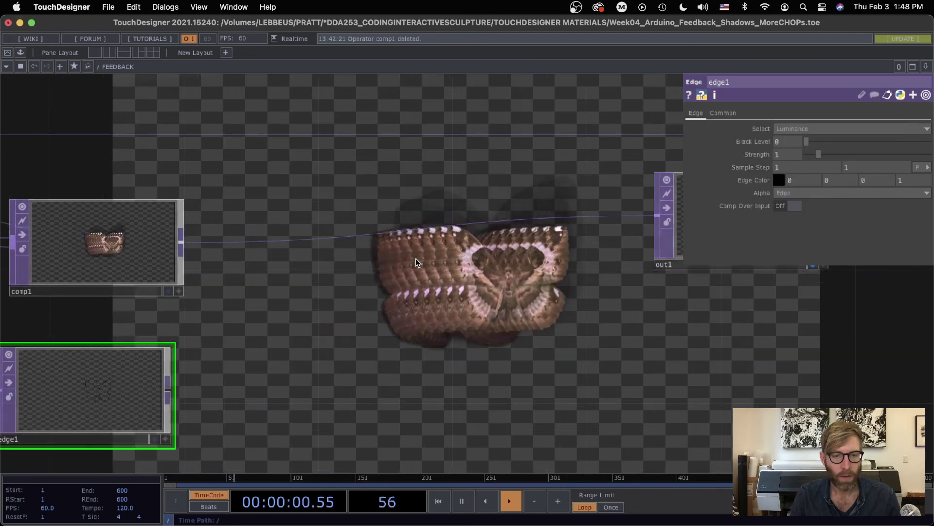
key("Tab")
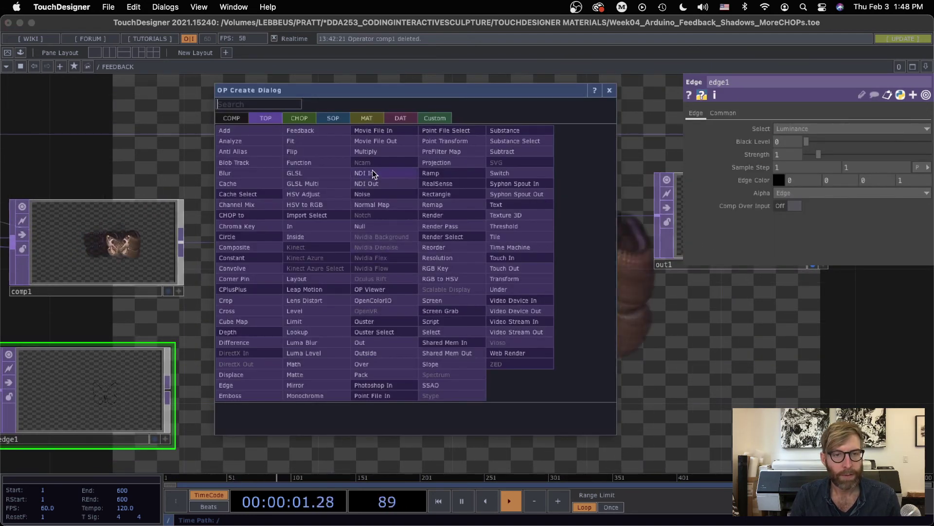
left_click(363, 364)
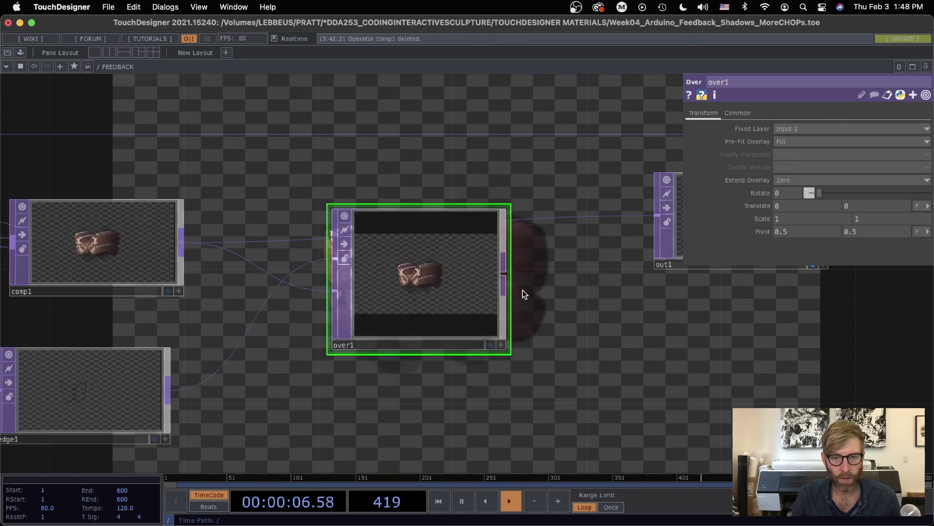
left_click(506, 341)
left_click_drag(459, 212, 593, 376)
scroll(592, 375, "down", 5)
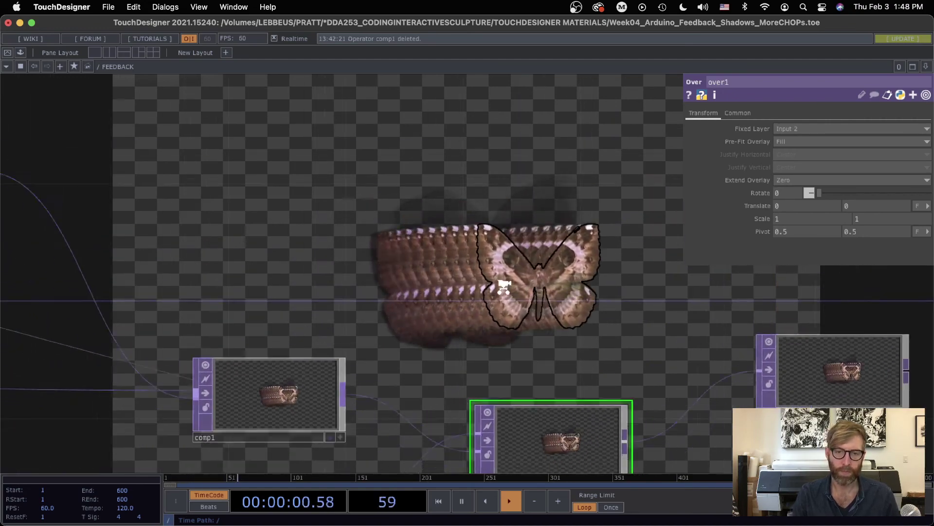
Step: Review the outlined butterfly output and the complete feedback network
left_click_drag(448, 246, 657, 250)
key("p")
left_click_drag(417, 325, 687, 240)
scroll(682, 241, "down", 6)
left_click_drag(594, 236, 374, 171)
scroll(287, 160, "up", 5)
left_click_drag(325, 131, 267, 247)
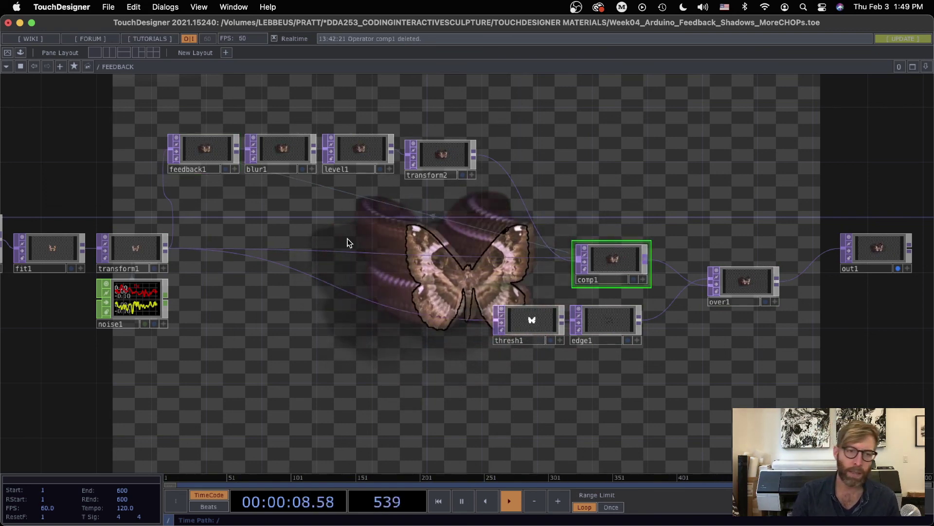
left_click_drag(617, 413, 700, 263)
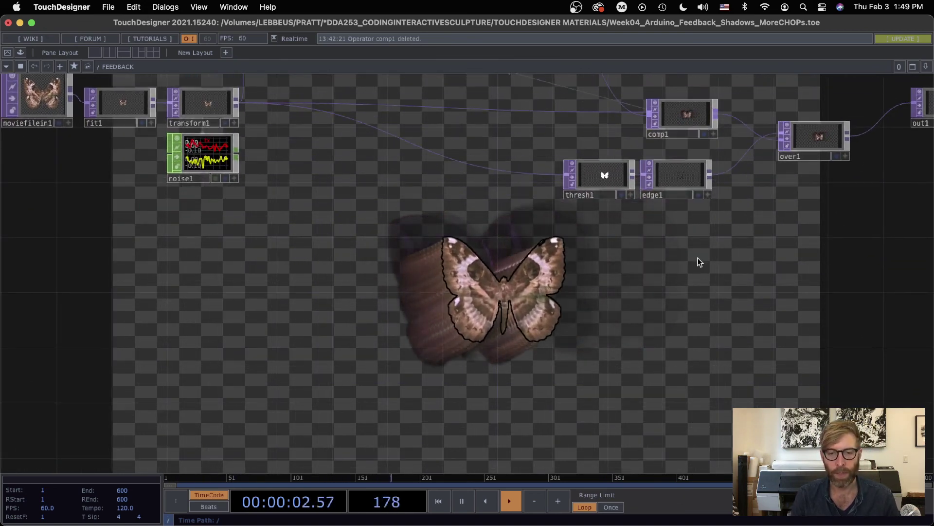